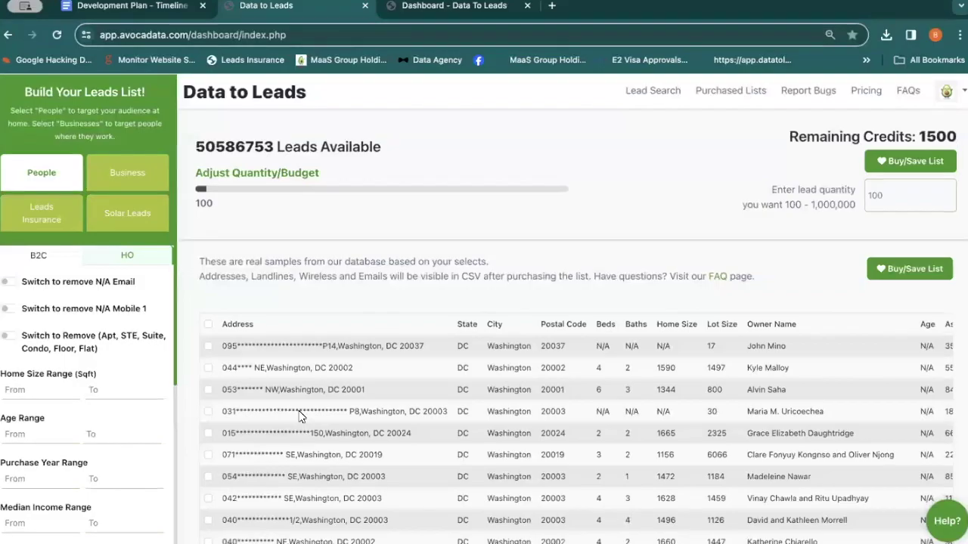
Switch the lead search to Business targets, showing 3419325 available B2B leads
{"action": "scroll", "coordinate": [136, 340], "scroll_direction": "down", "scroll_amount": 3}
{"action": "scroll", "coordinate": [78, 347], "scroll_direction": "up", "scroll_amount": 3}
{"action": "left_click_drag", "start_coordinate": [118, 35], "coordinate": [231, 45]}
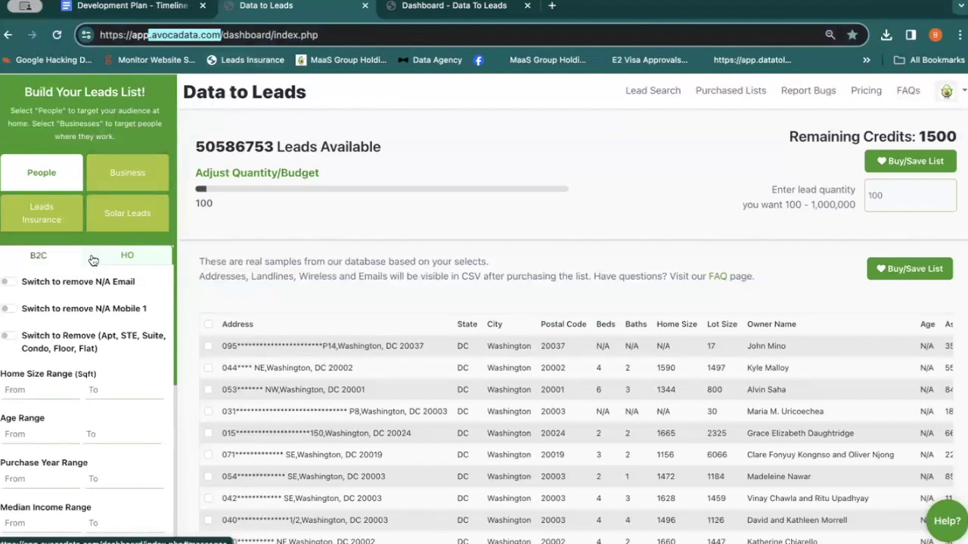
{"action": "left_click", "coordinate": [118, 172]}
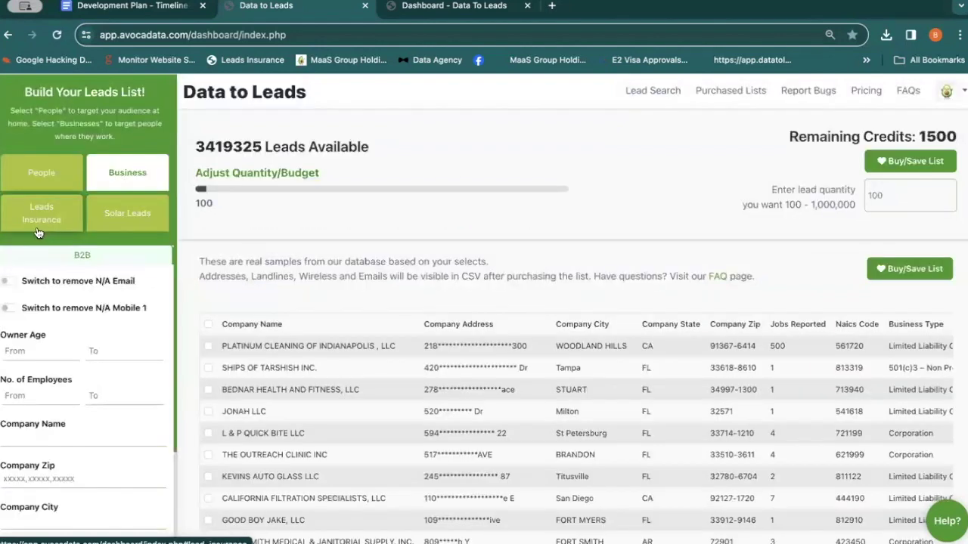
Select Leads Insurance, showing 383434 leads, and check the first sample lead's date
{"action": "left_click", "coordinate": [42, 229]}
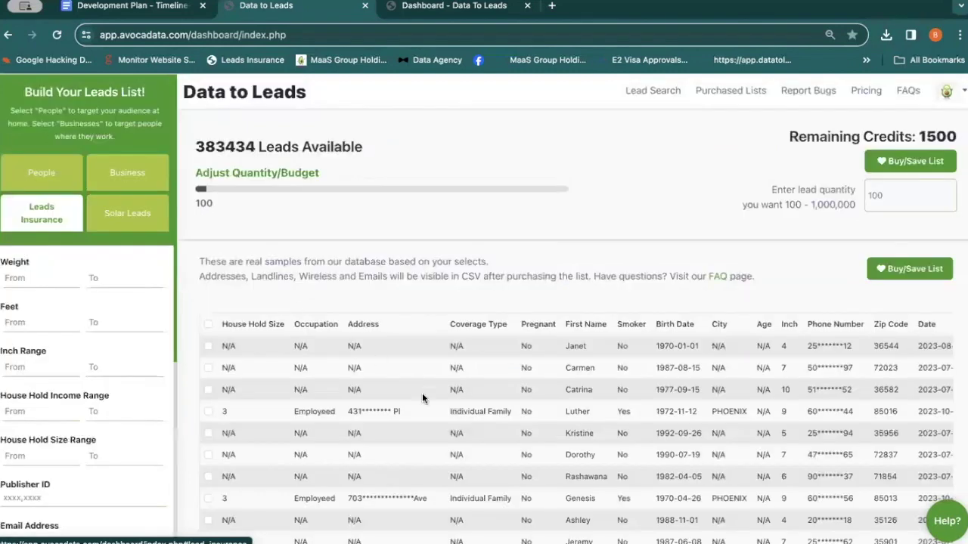
{"action": "scroll", "coordinate": [614, 412], "scroll_direction": "right", "scroll_amount": 2}
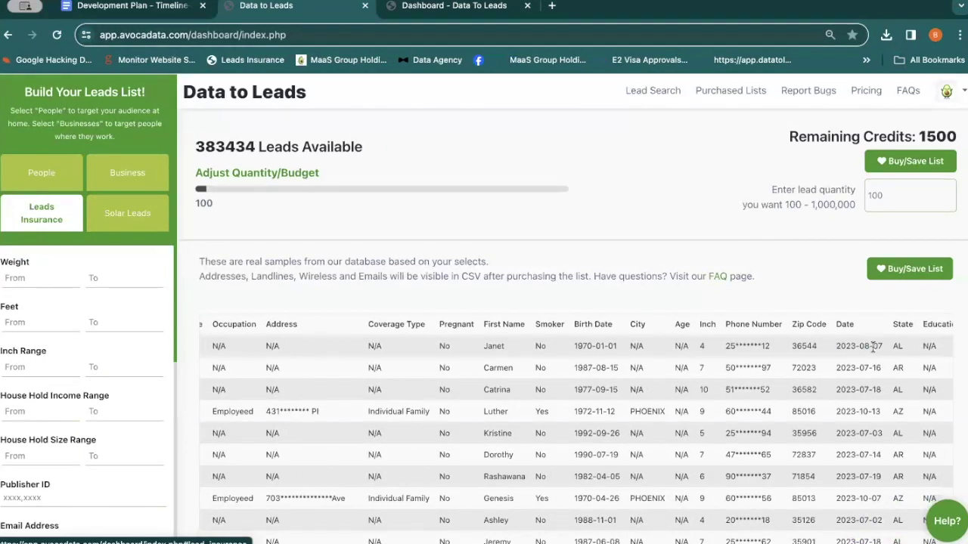
{"action": "left_click_drag", "start_coordinate": [835, 345], "coordinate": [881, 346]}
{"action": "scroll", "coordinate": [800, 378], "scroll_direction": "right", "scroll_amount": 2}
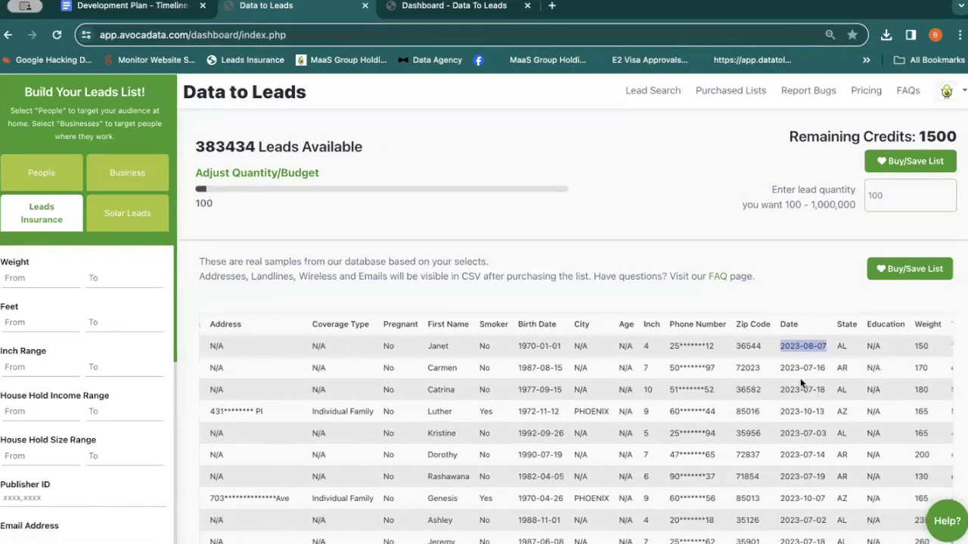
{"action": "scroll", "coordinate": [800, 378], "scroll_direction": "down", "scroll_amount": 1}
{"action": "scroll", "coordinate": [800, 378], "scroll_direction": "up", "scroll_amount": 1}
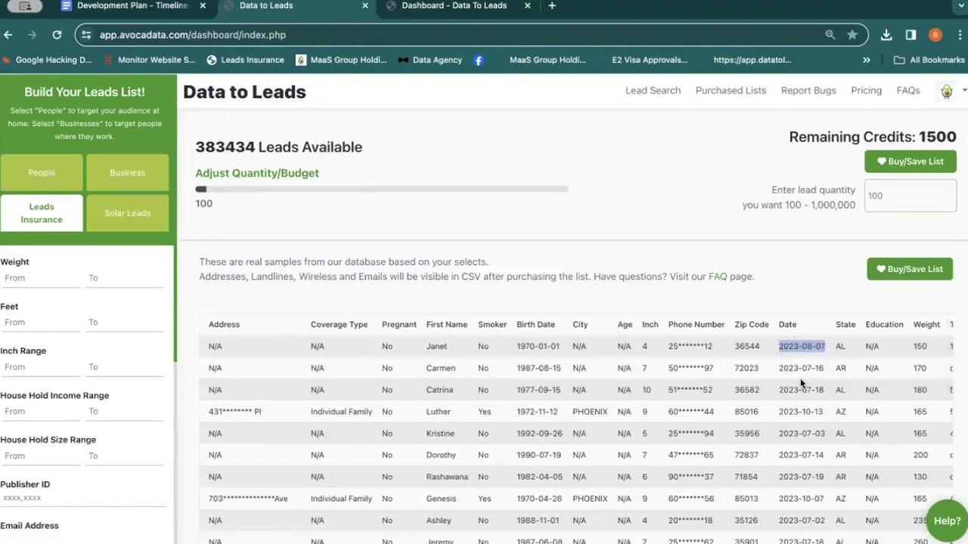
Scroll sideways through the insurance sample table to review its columns
{"action": "scroll", "coordinate": [800, 378], "scroll_direction": "left", "scroll_amount": 2}
{"action": "scroll", "coordinate": [800, 378], "scroll_direction": "right", "scroll_amount": 2}
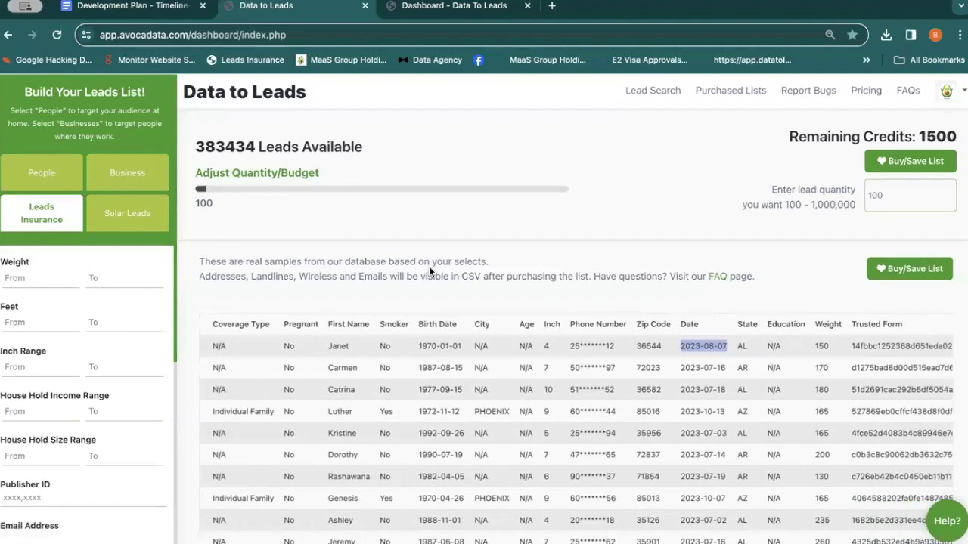
{"action": "scroll", "coordinate": [432, 383], "scroll_direction": "down", "scroll_amount": 1}
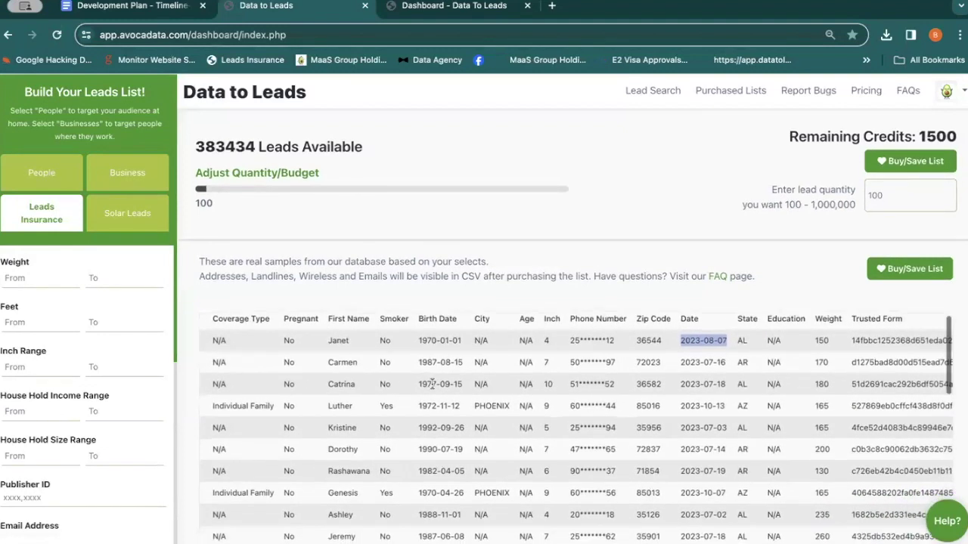
{"action": "scroll", "coordinate": [386, 400], "scroll_direction": "up", "scroll_amount": 1}
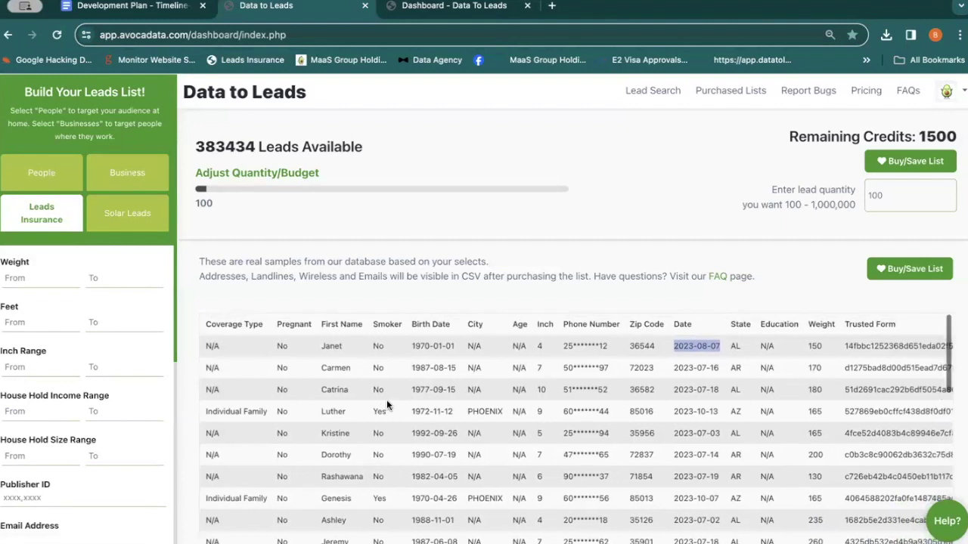
{"action": "scroll", "coordinate": [386, 399], "scroll_direction": "right", "scroll_amount": 3}
{"action": "scroll", "coordinate": [387, 399], "scroll_direction": "left", "scroll_amount": 4}
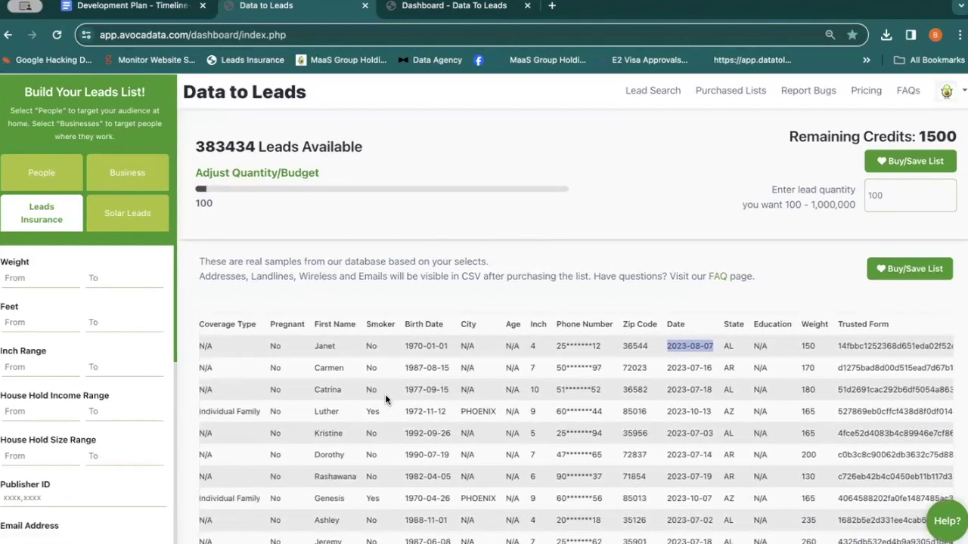
{"action": "scroll", "coordinate": [385, 399], "scroll_direction": "left", "scroll_amount": 1}
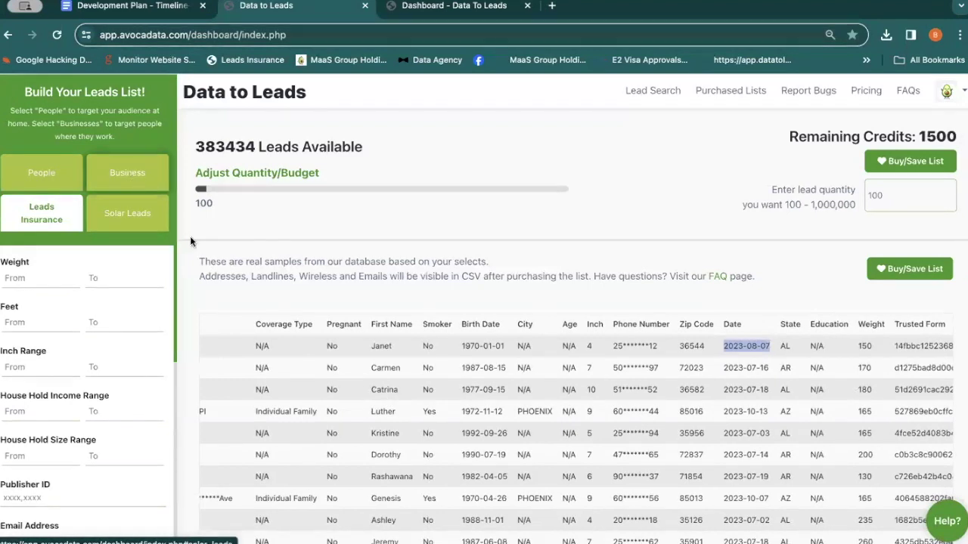
{"action": "scroll", "coordinate": [297, 340], "scroll_direction": "left", "scroll_amount": 5}
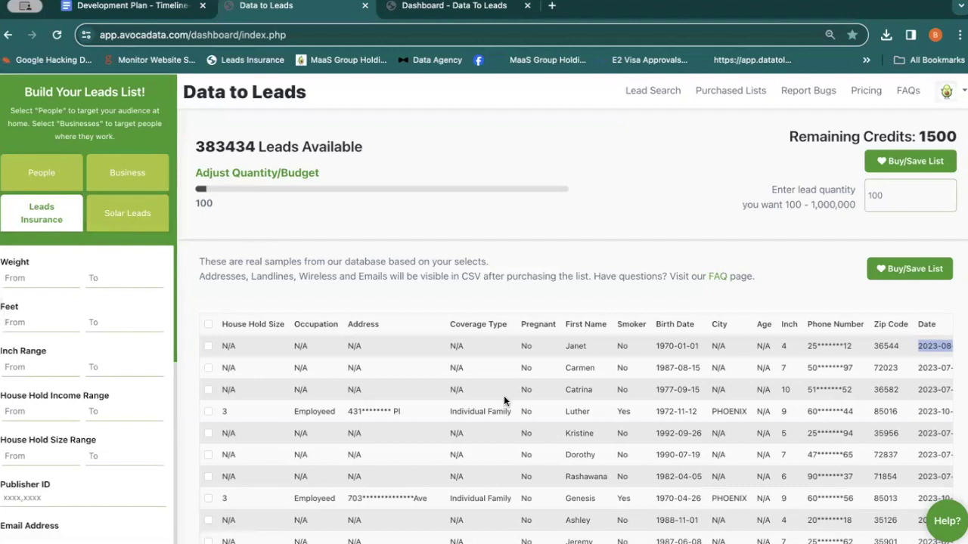
Inspect the first insurance lead's Trusted Form value and IP address in the sample table
{"action": "scroll", "coordinate": [504, 400], "scroll_direction": "right", "scroll_amount": 3}
{"action": "scroll", "coordinate": [503, 396], "scroll_direction": "right", "scroll_amount": 7}
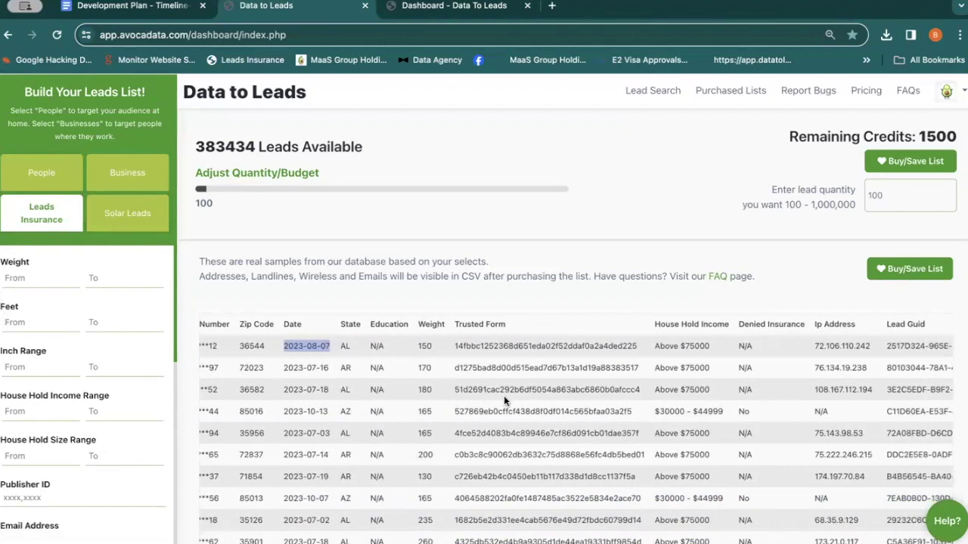
{"action": "left_click_drag", "start_coordinate": [363, 346], "coordinate": [546, 351]}
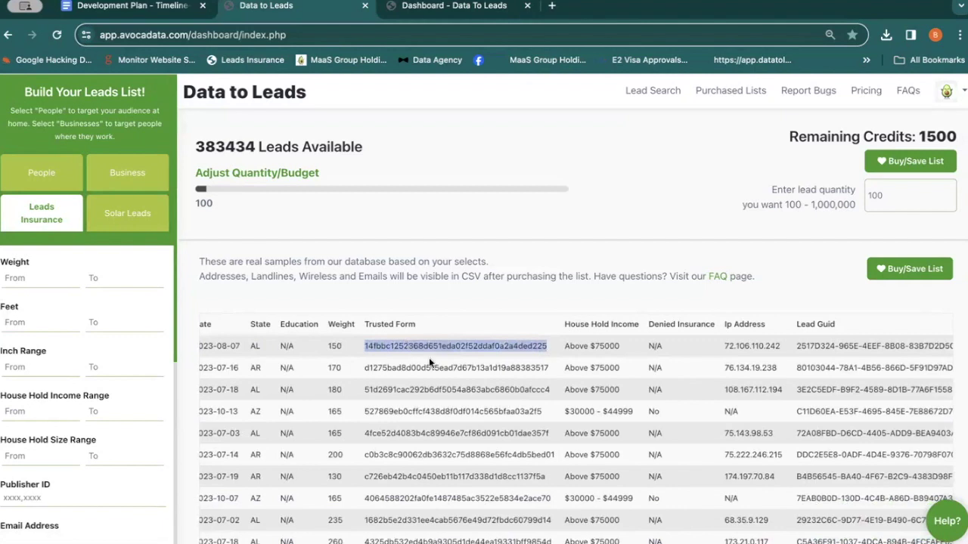
{"action": "scroll", "coordinate": [429, 357], "scroll_direction": "right", "scroll_amount": 3}
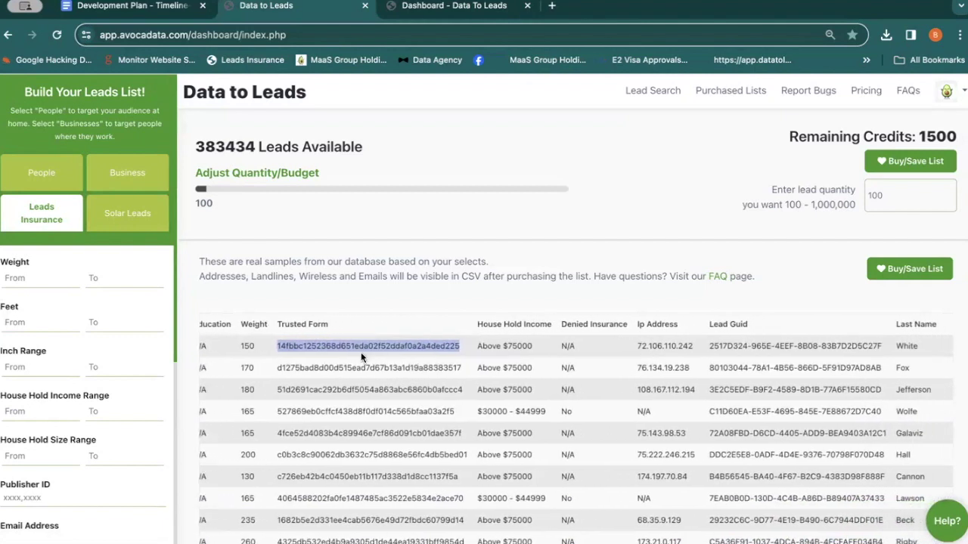
{"action": "left_click", "coordinate": [276, 339]}
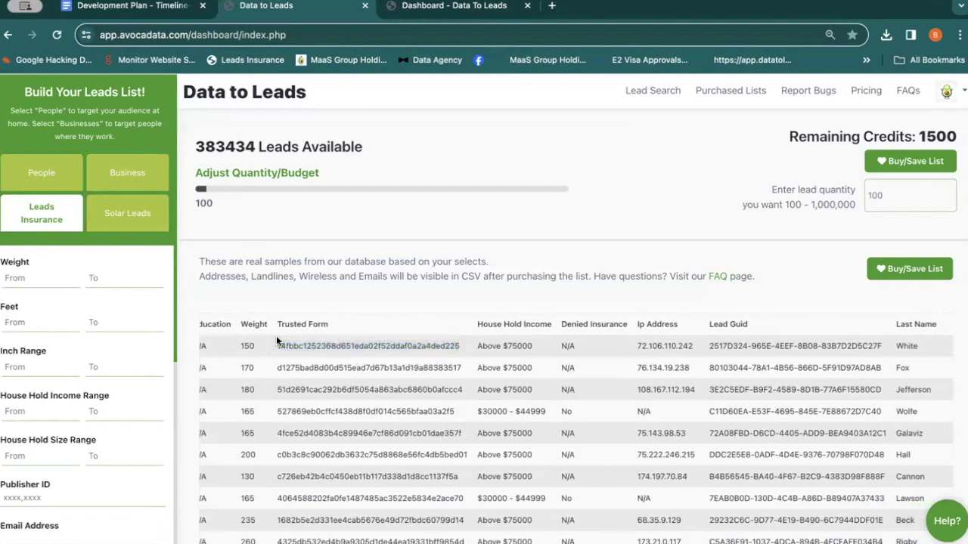
{"action": "double_click", "coordinate": [393, 341]}
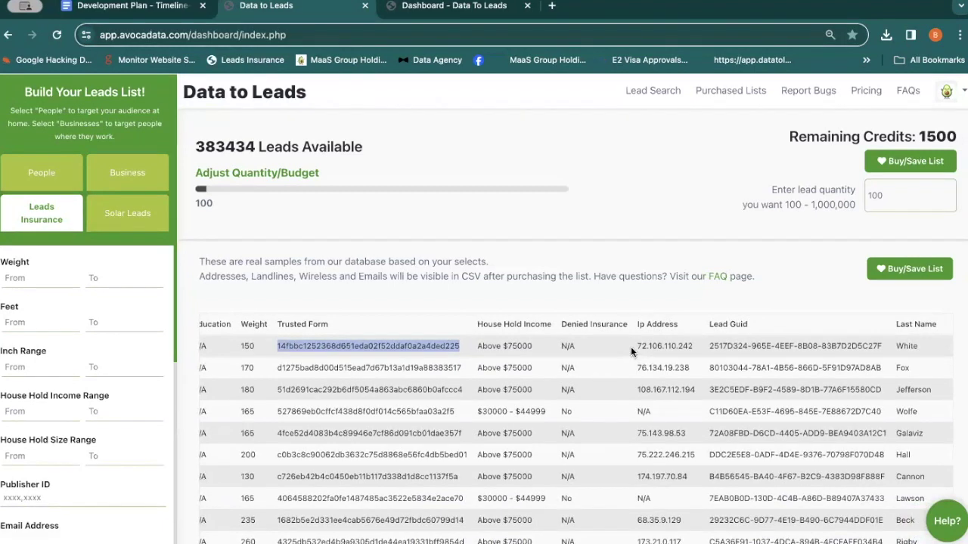
{"action": "left_click_drag", "start_coordinate": [633, 346], "coordinate": [696, 352]}
{"action": "scroll", "coordinate": [696, 352], "scroll_direction": "right", "scroll_amount": 6}
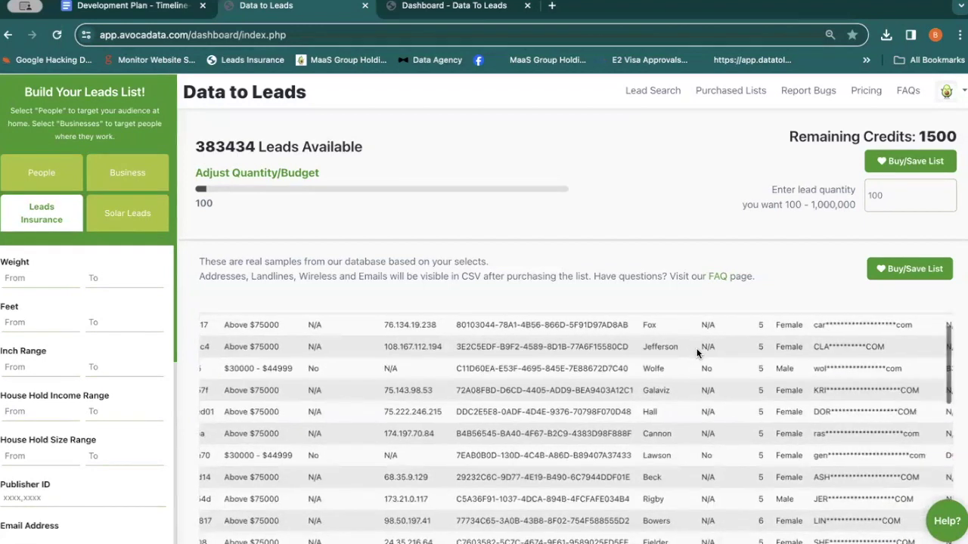
{"action": "scroll", "coordinate": [697, 352], "scroll_direction": "right", "scroll_amount": 4}
{"action": "scroll", "coordinate": [696, 350], "scroll_direction": "right", "scroll_amount": 3}
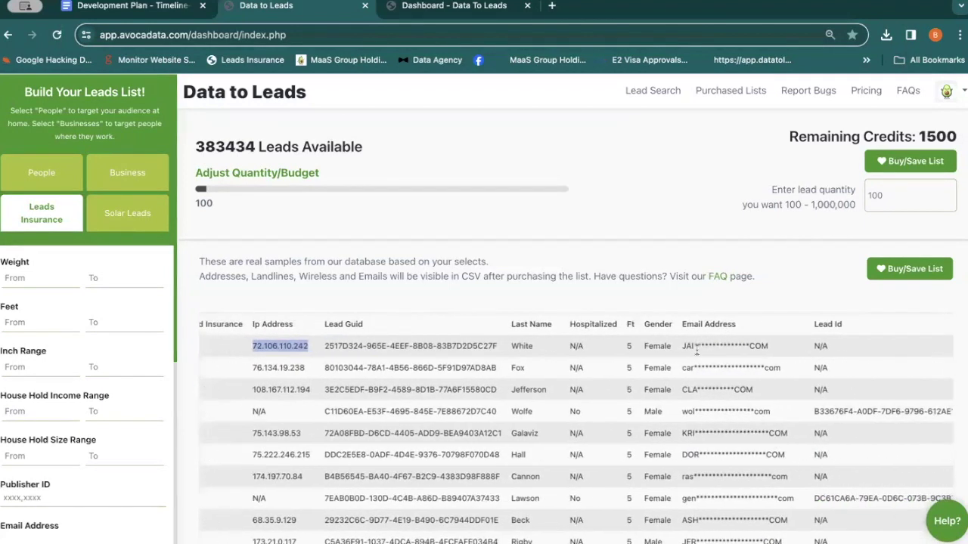
Scroll the sample table back up and left to the header row and first record
{"action": "scroll", "coordinate": [475, 393], "scroll_direction": "down", "scroll_amount": 1}
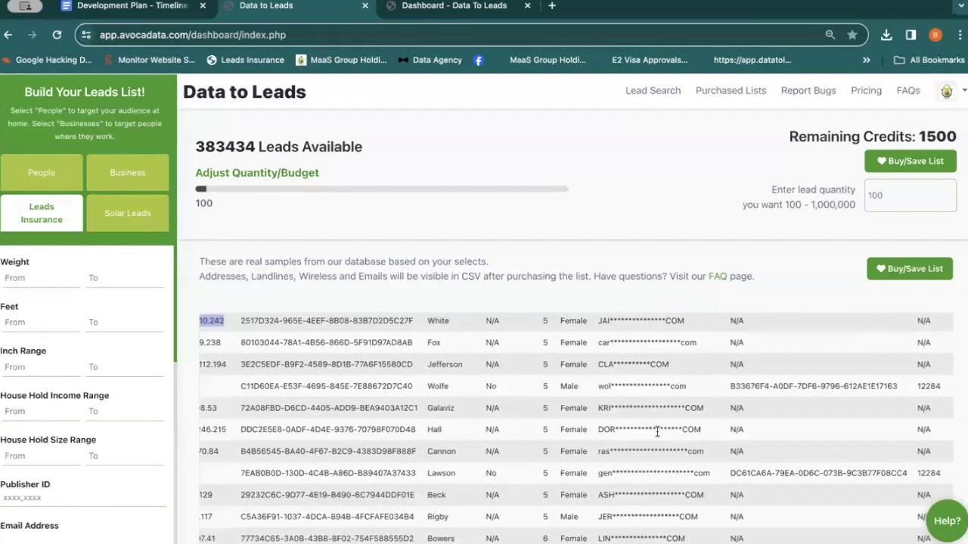
{"action": "scroll", "coordinate": [525, 419], "scroll_direction": "up", "scroll_amount": 1}
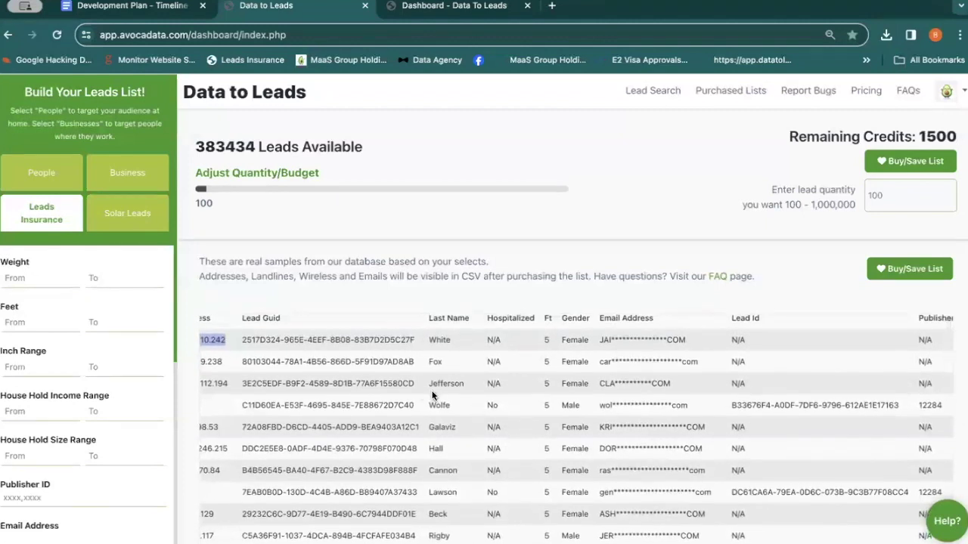
{"action": "scroll", "coordinate": [437, 389], "scroll_direction": "left", "scroll_amount": 15}
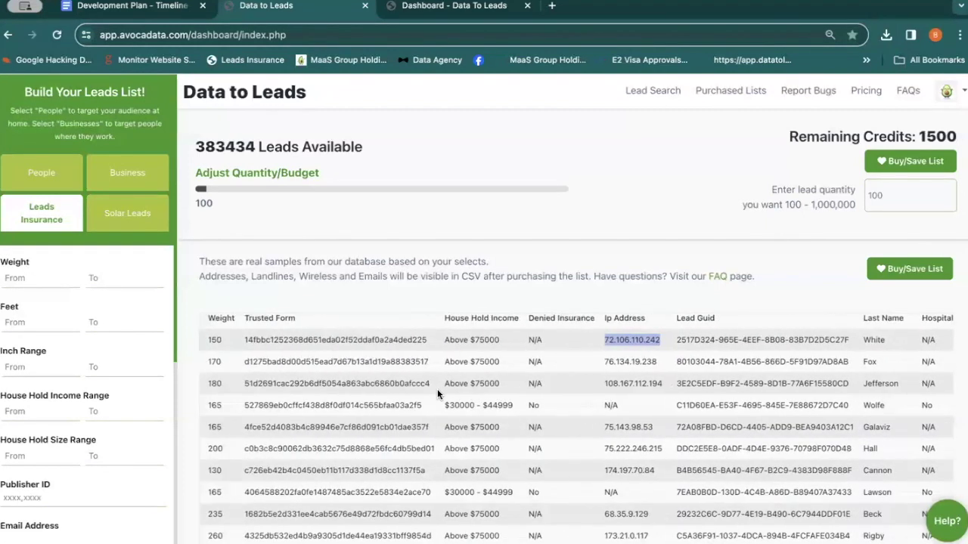
{"action": "scroll", "coordinate": [437, 393], "scroll_direction": "left", "scroll_amount": 15}
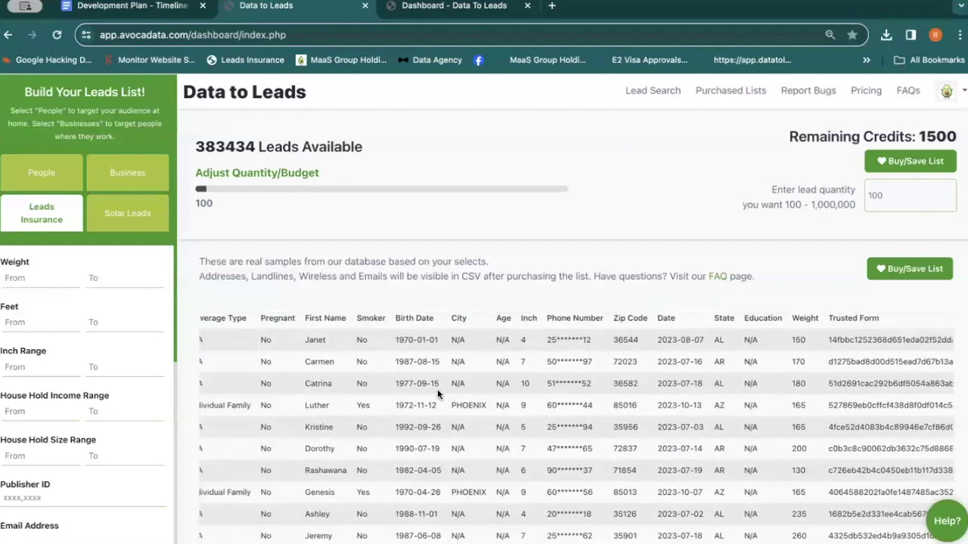
{"action": "scroll", "coordinate": [437, 393], "scroll_direction": "left", "scroll_amount": 3}
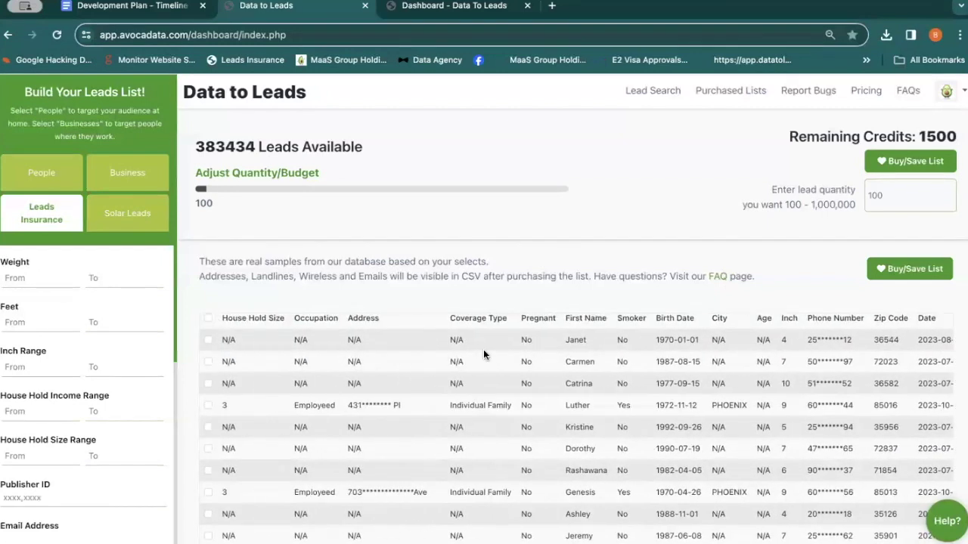
{"action": "scroll", "coordinate": [471, 380], "scroll_direction": "down", "scroll_amount": 4}
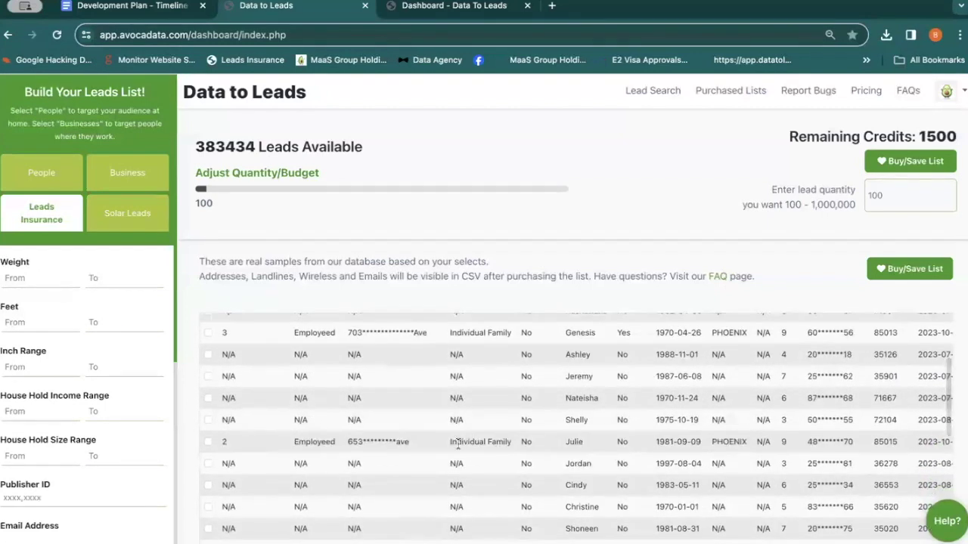
{"action": "scroll", "coordinate": [450, 452], "scroll_direction": "up", "scroll_amount": 2}
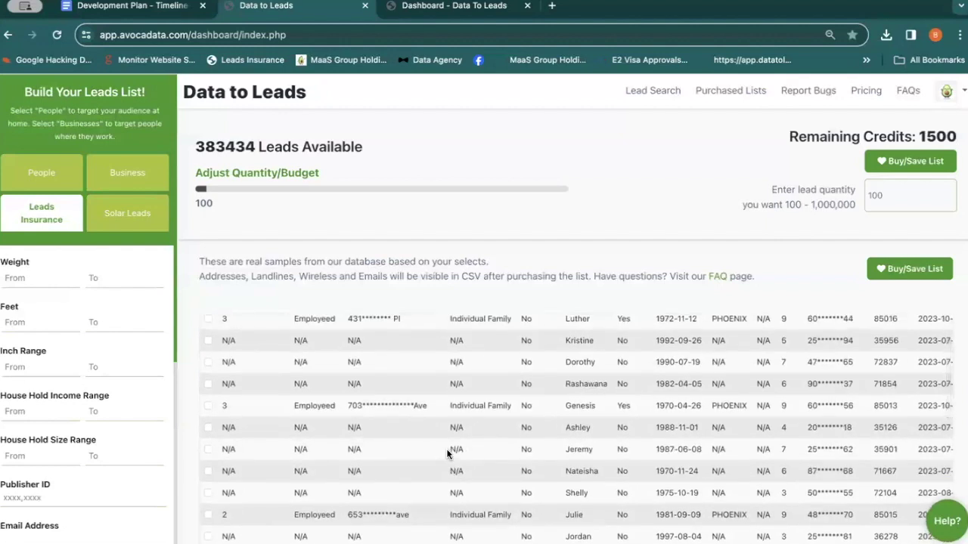
{"action": "scroll", "coordinate": [447, 452], "scroll_direction": "up", "scroll_amount": 1}
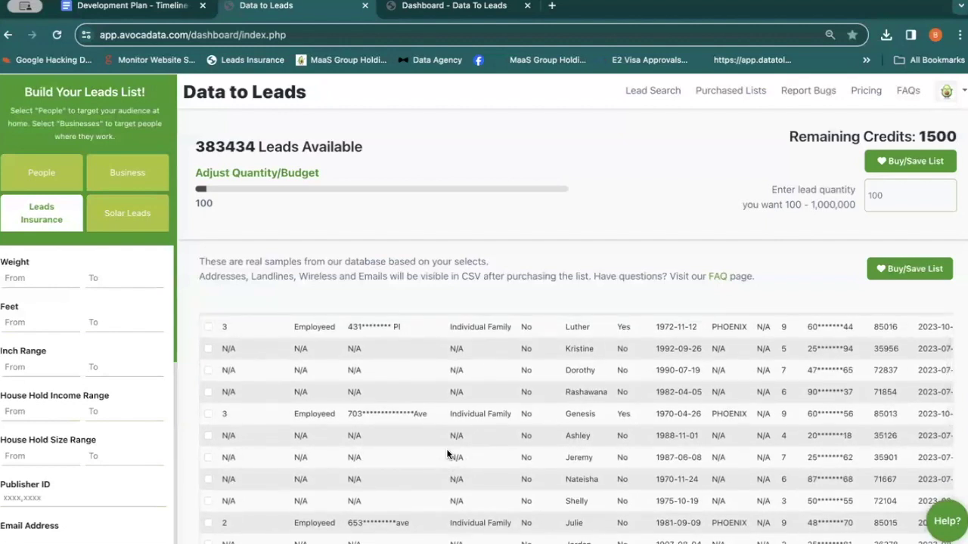
{"action": "scroll", "coordinate": [447, 453], "scroll_direction": "up", "scroll_amount": 1}
{"action": "scroll", "coordinate": [446, 448], "scroll_direction": "right", "scroll_amount": 3}
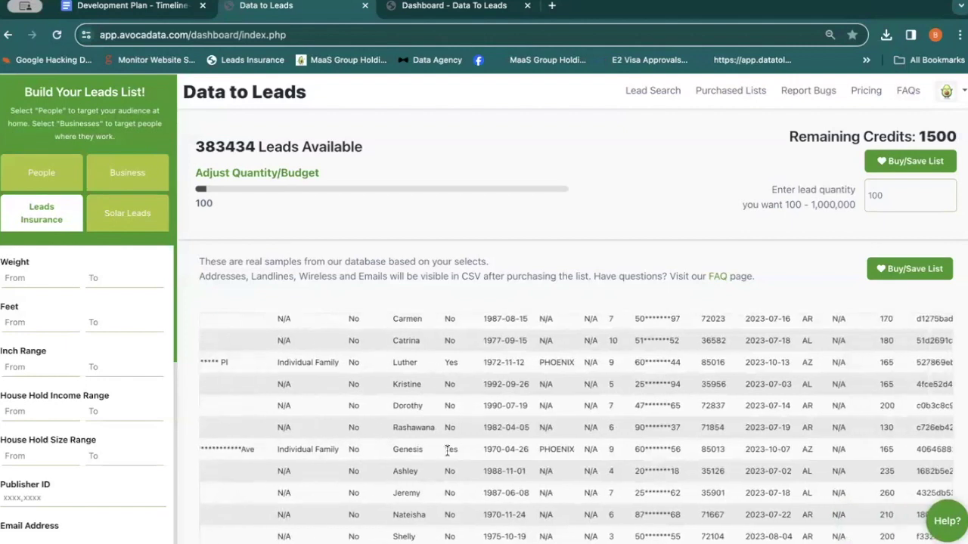
{"action": "scroll", "coordinate": [447, 451], "scroll_direction": "up", "scroll_amount": 1}
{"action": "scroll", "coordinate": [446, 451], "scroll_direction": "right", "scroll_amount": 1}
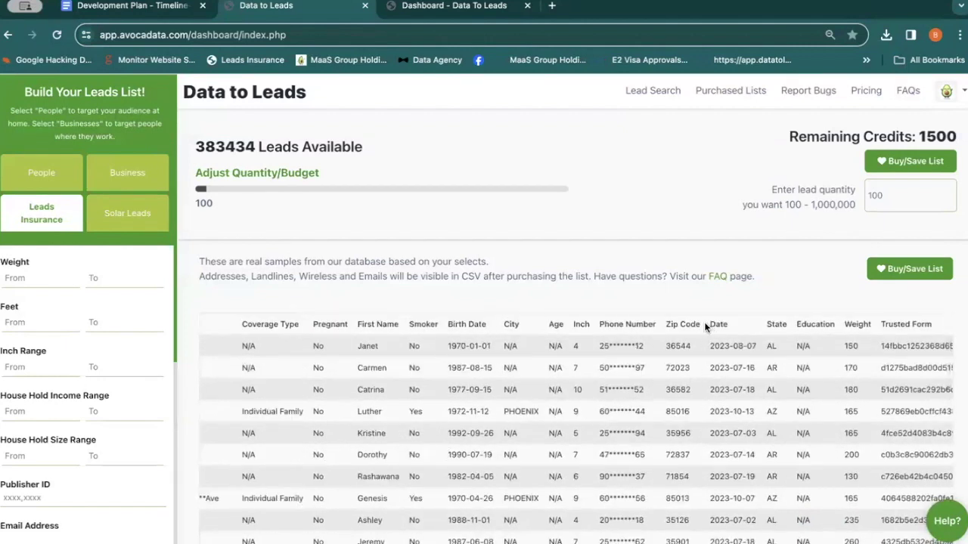
{"action": "mouse_move", "coordinate": [757, 329]}
{"action": "left_mouse_down"}
{"action": "mouse_move", "coordinate": [756, 355]}
{"action": "mouse_move", "coordinate": [705, 321]}
{"action": "mouse_move", "coordinate": [735, 322]}
{"action": "mouse_move", "coordinate": [703, 342]}
{"action": "mouse_move", "coordinate": [755, 343]}
{"action": "left_mouse_up"}
{"action": "left_click", "coordinate": [748, 361]}
{"action": "left_click_drag", "start_coordinate": [710, 343], "coordinate": [753, 350]}
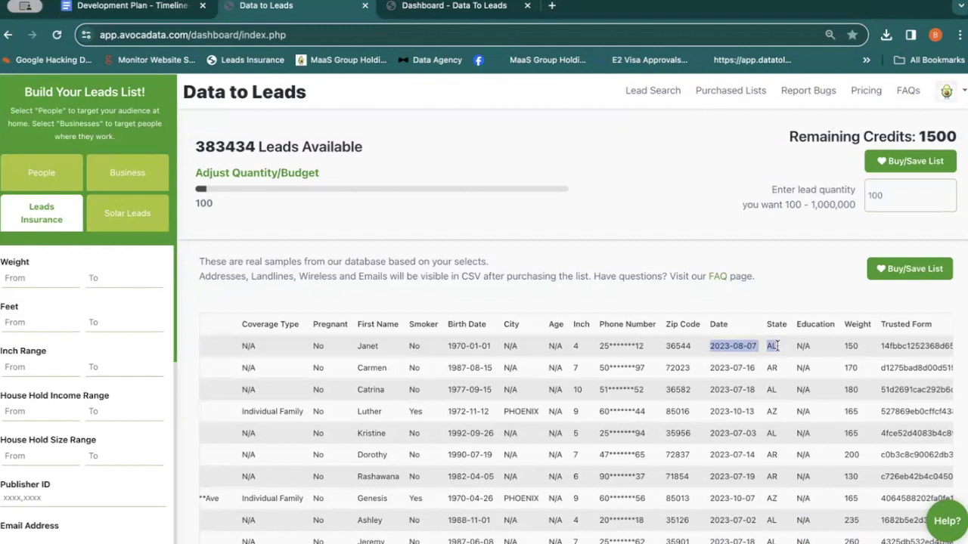
{"action": "left_click", "coordinate": [711, 344]}
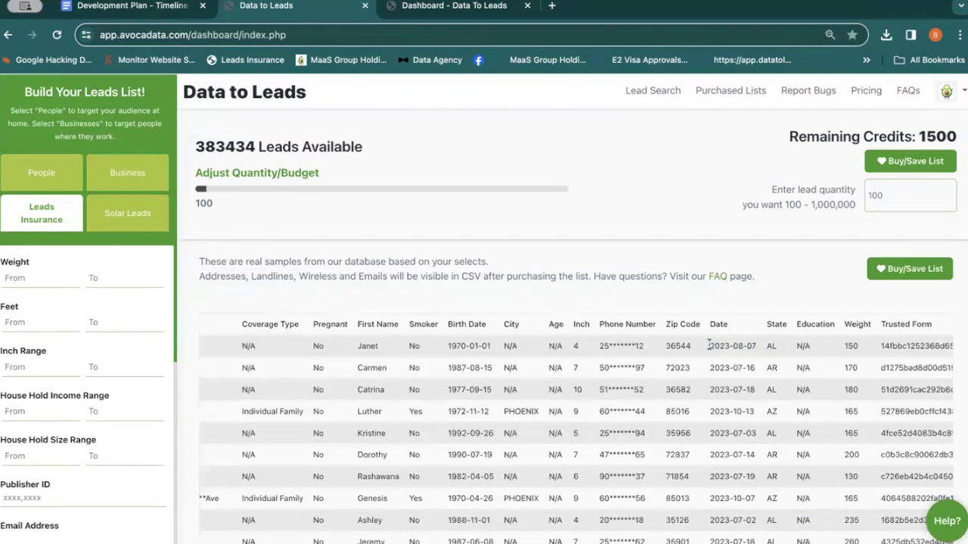
{"action": "triple_click", "coordinate": [755, 347]}
{"action": "left_click", "coordinate": [758, 346]}
{"action": "triple_click", "coordinate": [757, 346]}
{"action": "scroll", "coordinate": [752, 365], "scroll_direction": "down", "scroll_amount": 5}
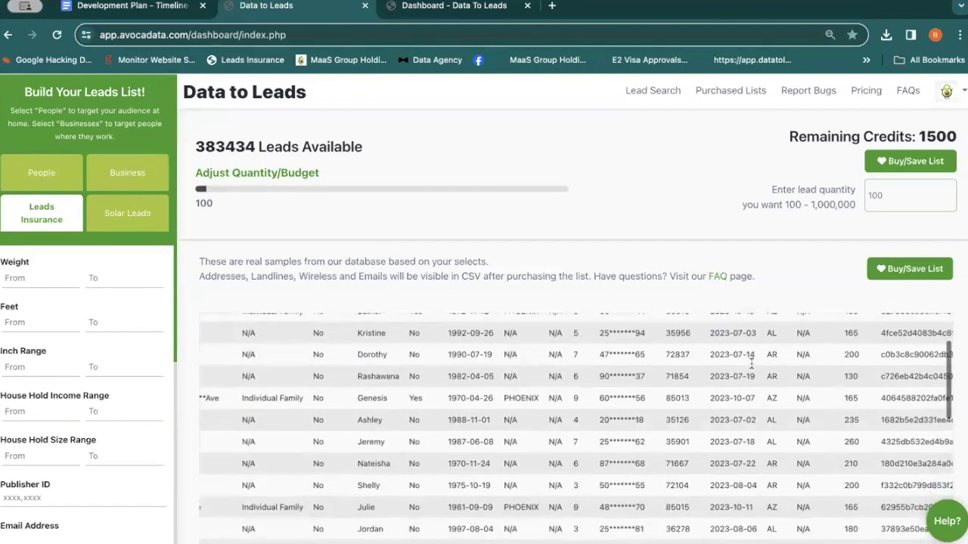
{"action": "scroll", "coordinate": [748, 382], "scroll_direction": "down", "scroll_amount": 1}
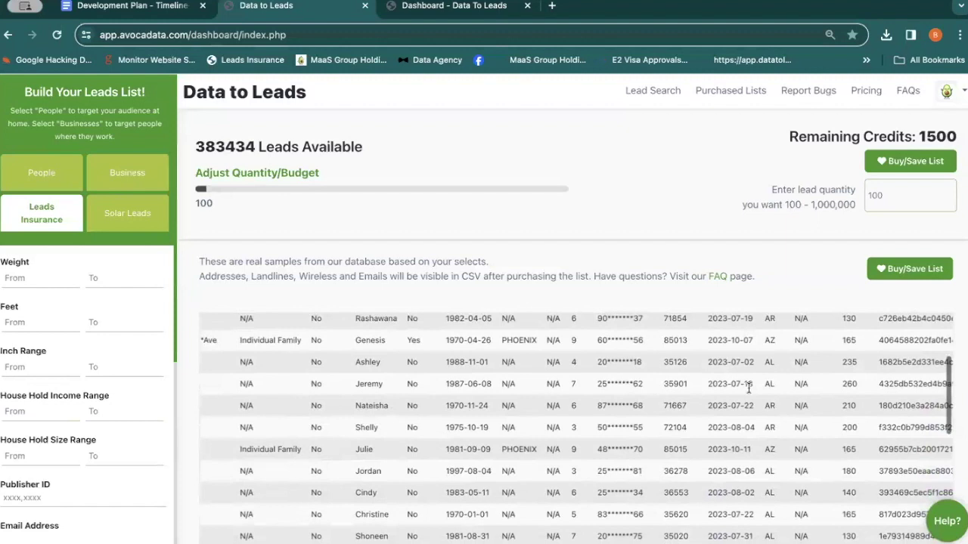
{"action": "scroll", "coordinate": [738, 472], "scroll_direction": "up", "scroll_amount": 6}
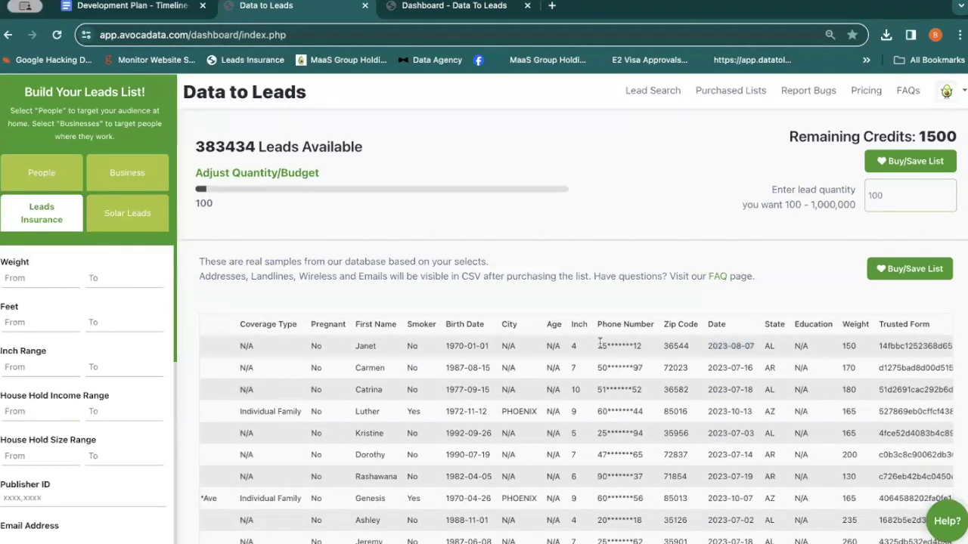
{"action": "left_click_drag", "start_coordinate": [600, 346], "coordinate": [637, 346]}
{"action": "left_click", "coordinate": [642, 342]}
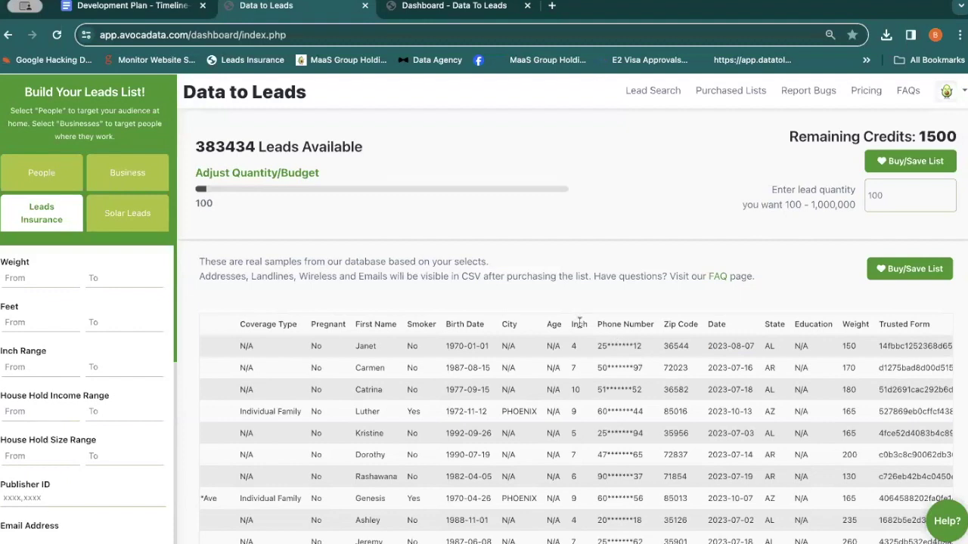
{"action": "left_click_drag", "start_coordinate": [593, 326], "coordinate": [636, 336]}
{"action": "left_click", "coordinate": [658, 347]}
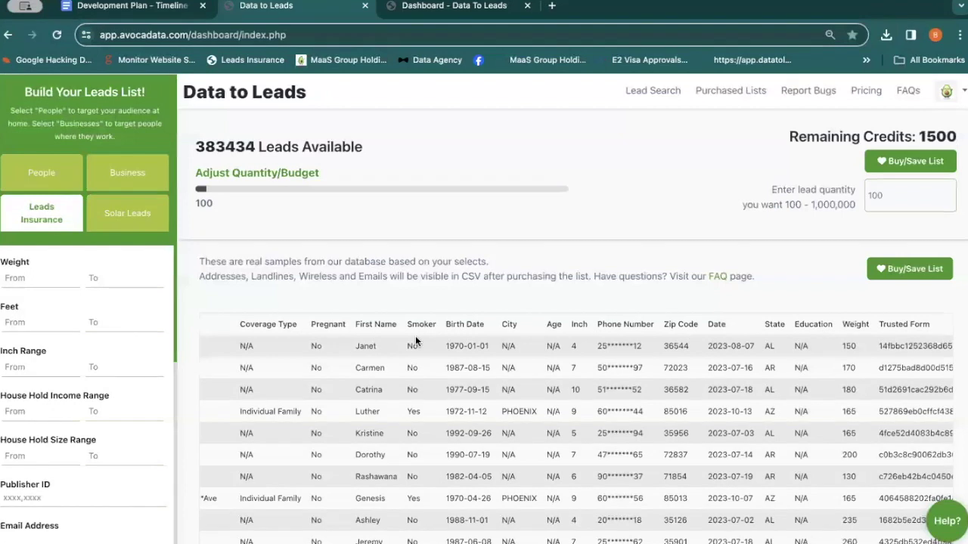
{"action": "left_click_drag", "start_coordinate": [358, 345], "coordinate": [366, 345]}
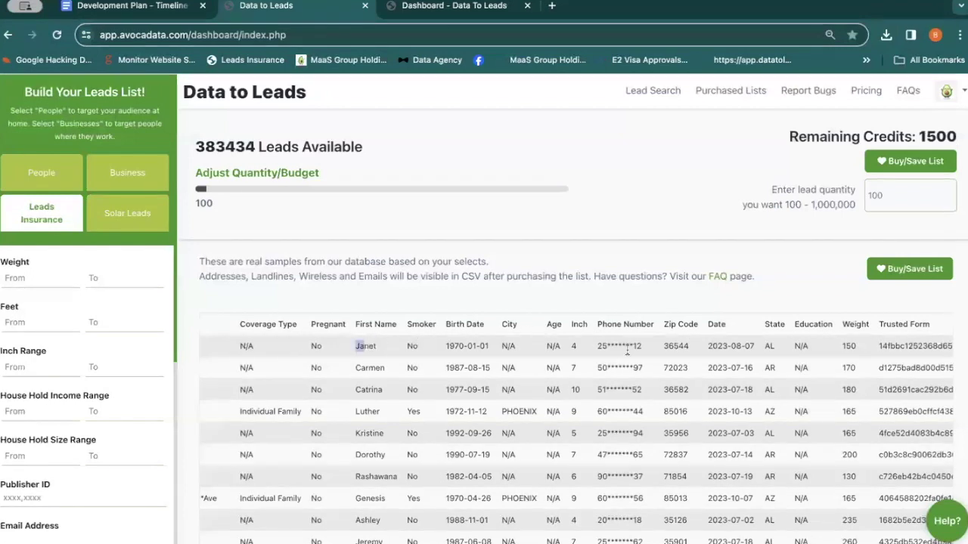
{"action": "left_click", "coordinate": [741, 348]}
{"action": "left_click_drag", "start_coordinate": [703, 346], "coordinate": [739, 345]}
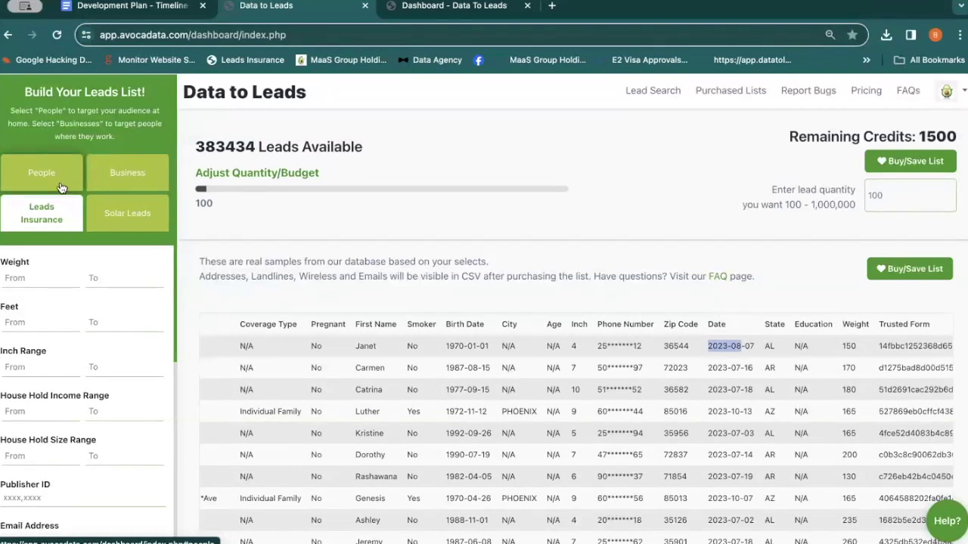
Switch back to Business targeting, showing 3419325 available leads
{"action": "left_click", "coordinate": [115, 180]}
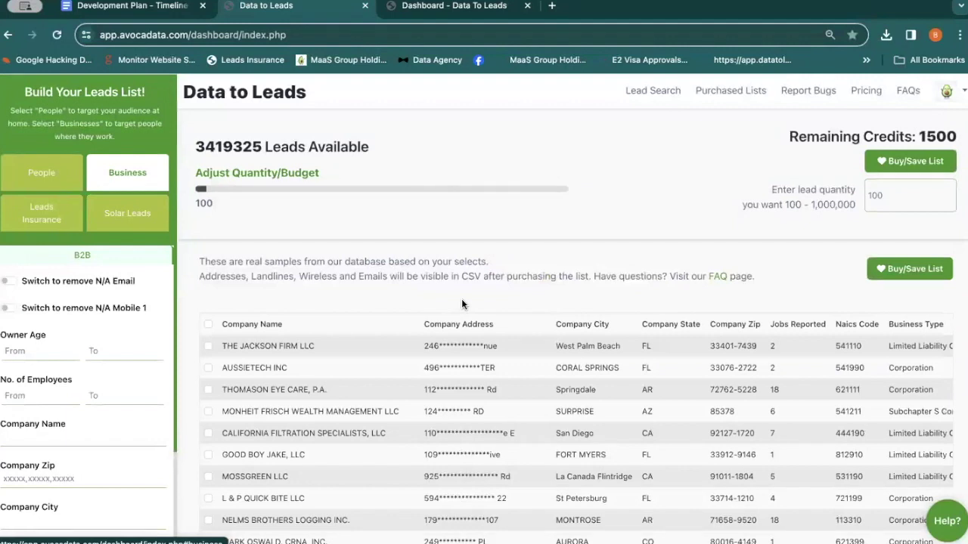
{"action": "scroll", "coordinate": [572, 317], "scroll_direction": "down", "scroll_amount": 1}
{"action": "scroll", "coordinate": [572, 318], "scroll_direction": "up", "scroll_amount": 1}
{"action": "scroll", "coordinate": [573, 406], "scroll_direction": "right", "scroll_amount": 2}
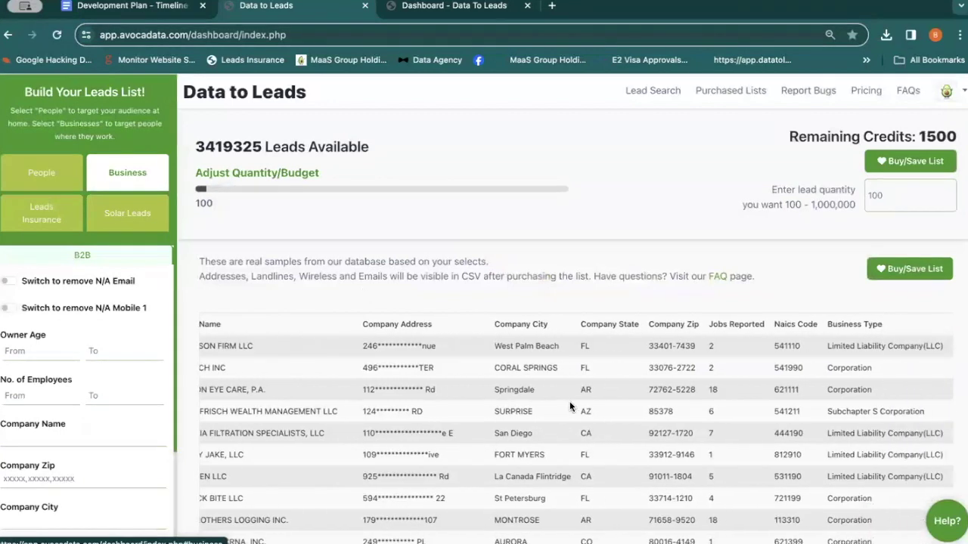
Browse the company sample table, checking Jobs Reported, Company State and the FL entries
{"action": "double_click", "coordinate": [707, 369]}
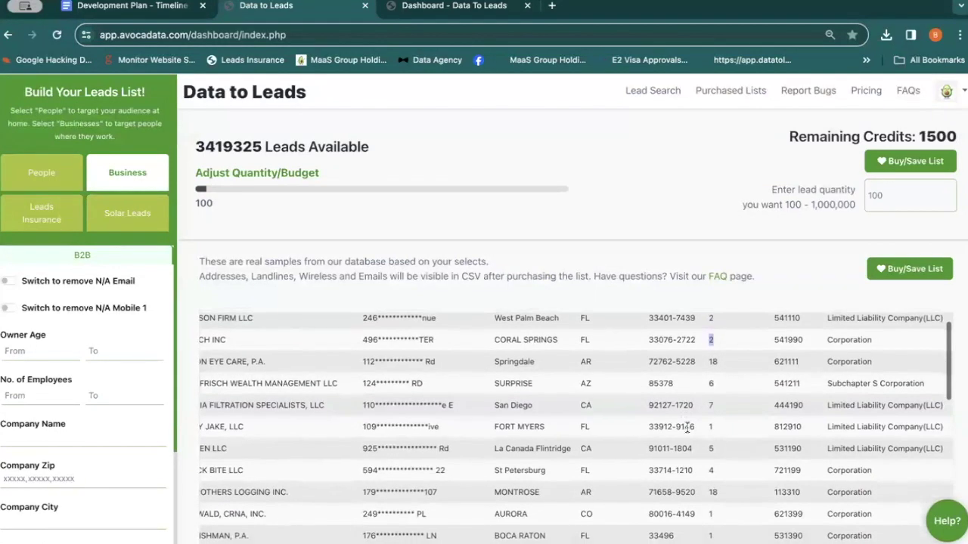
{"action": "left_click_drag", "start_coordinate": [578, 325], "coordinate": [628, 326]}
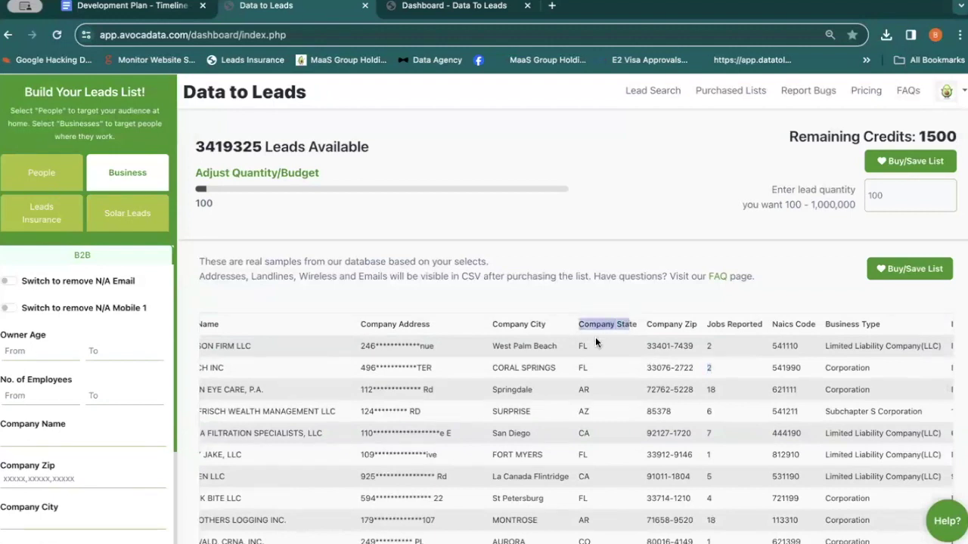
{"action": "scroll", "coordinate": [595, 336], "scroll_direction": "right", "scroll_amount": 2}
{"action": "scroll", "coordinate": [595, 337], "scroll_direction": "down", "scroll_amount": 1}
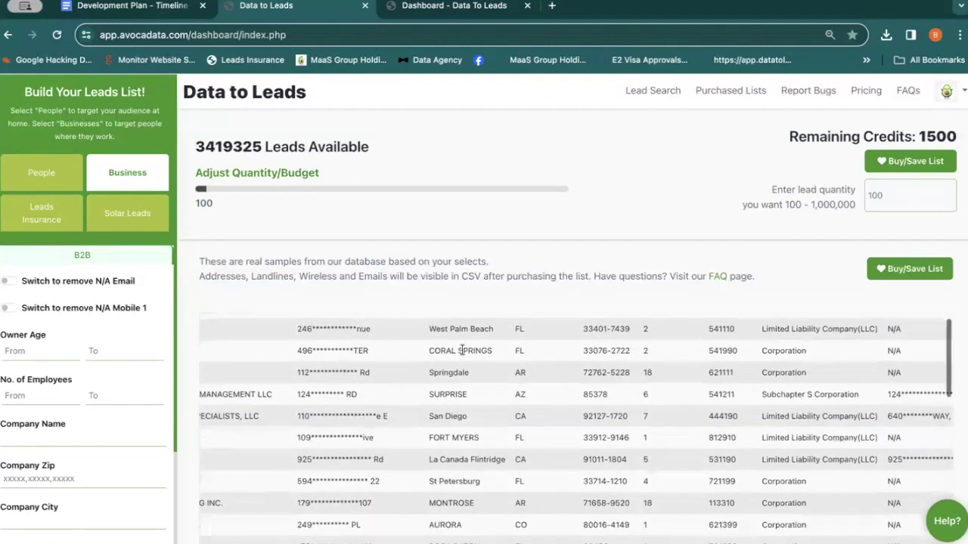
{"action": "scroll", "coordinate": [461, 348], "scroll_direction": "up", "scroll_amount": 1}
{"action": "scroll", "coordinate": [461, 348], "scroll_direction": "left", "scroll_amount": 1}
{"action": "scroll", "coordinate": [461, 348], "scroll_direction": "down", "scroll_amount": 2}
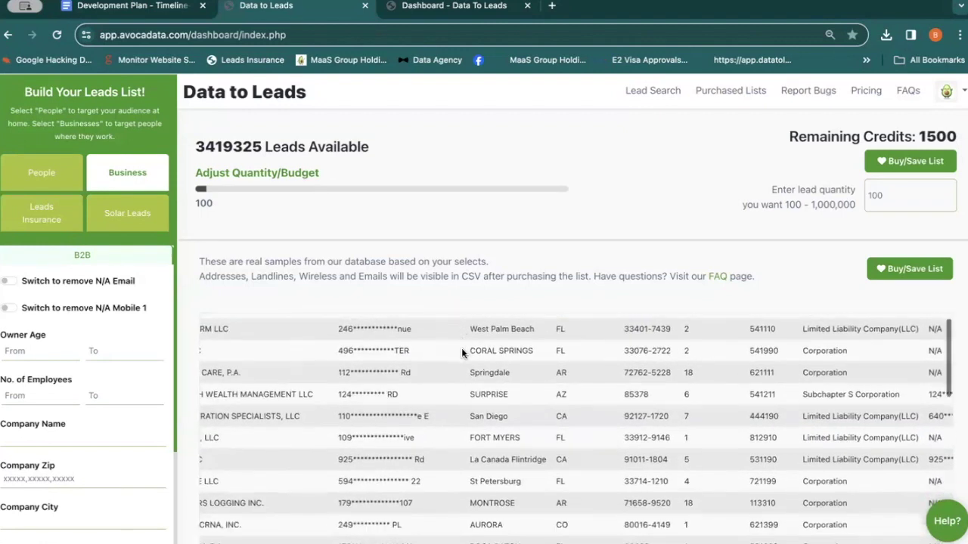
{"action": "scroll", "coordinate": [462, 348], "scroll_direction": "down", "scroll_amount": 2}
{"action": "scroll", "coordinate": [553, 333], "scroll_direction": "up", "scroll_amount": 2}
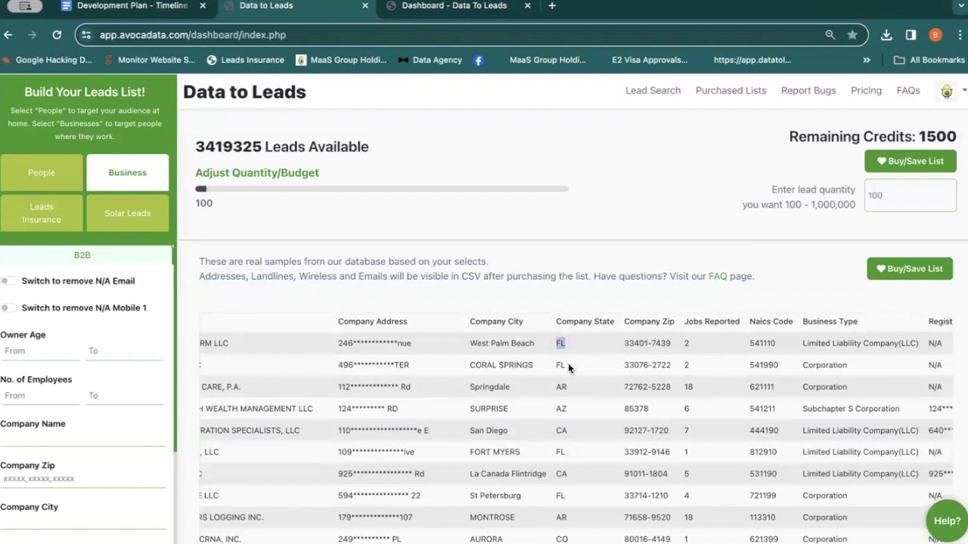
{"action": "scroll", "coordinate": [555, 475], "scroll_direction": "down", "scroll_amount": 1}
{"action": "scroll", "coordinate": [555, 474], "scroll_direction": "down", "scroll_amount": 5}
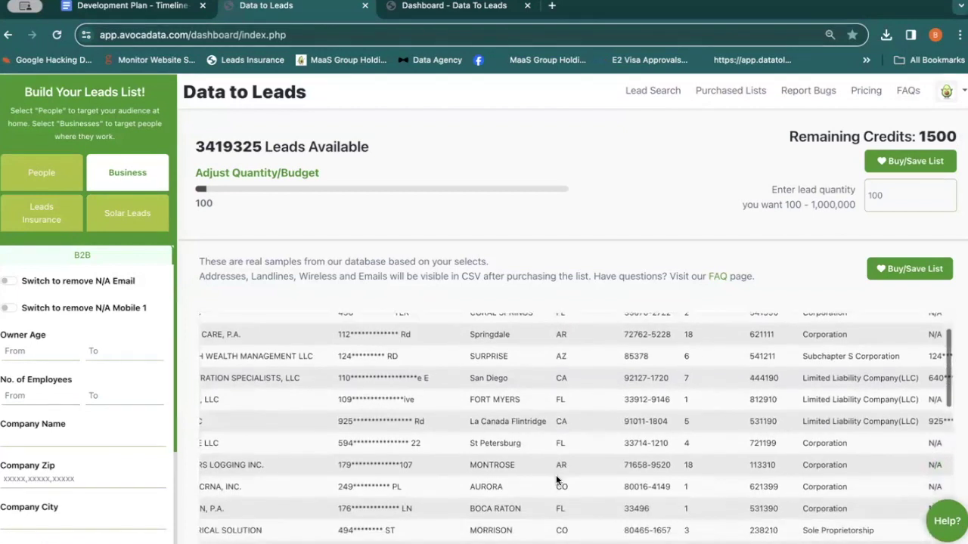
{"action": "scroll", "coordinate": [552, 483], "scroll_direction": "up", "scroll_amount": 6}
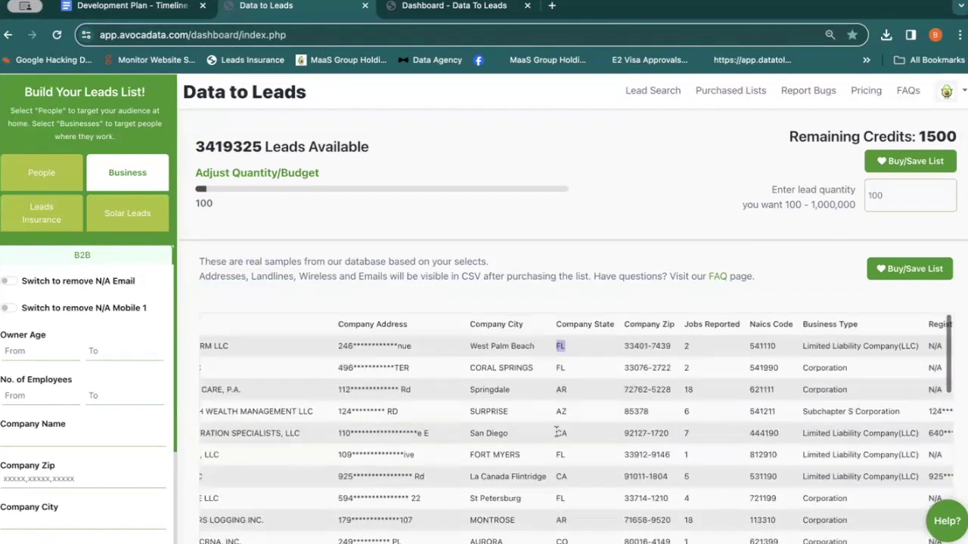
{"action": "double_click", "coordinate": [560, 345]}
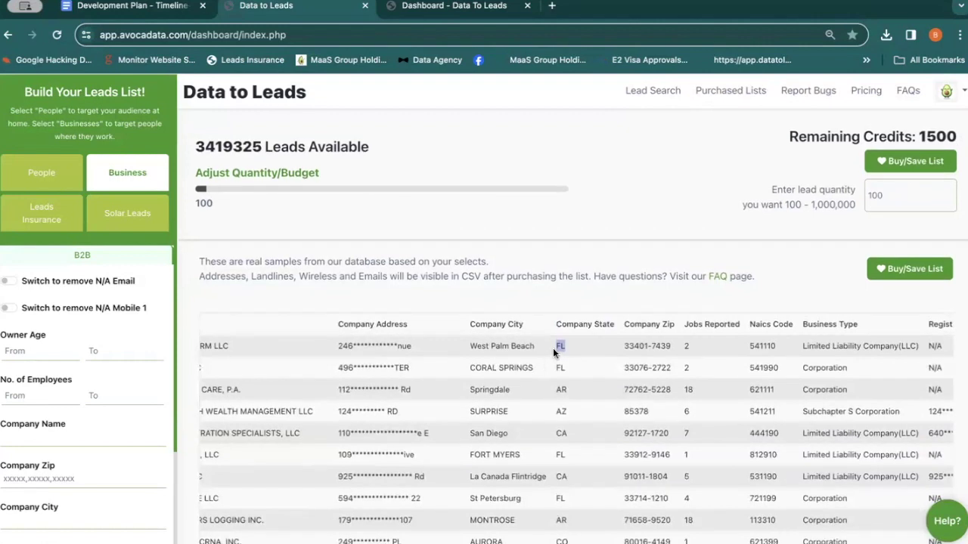
{"action": "left_click_drag", "start_coordinate": [544, 368], "coordinate": [571, 370]}
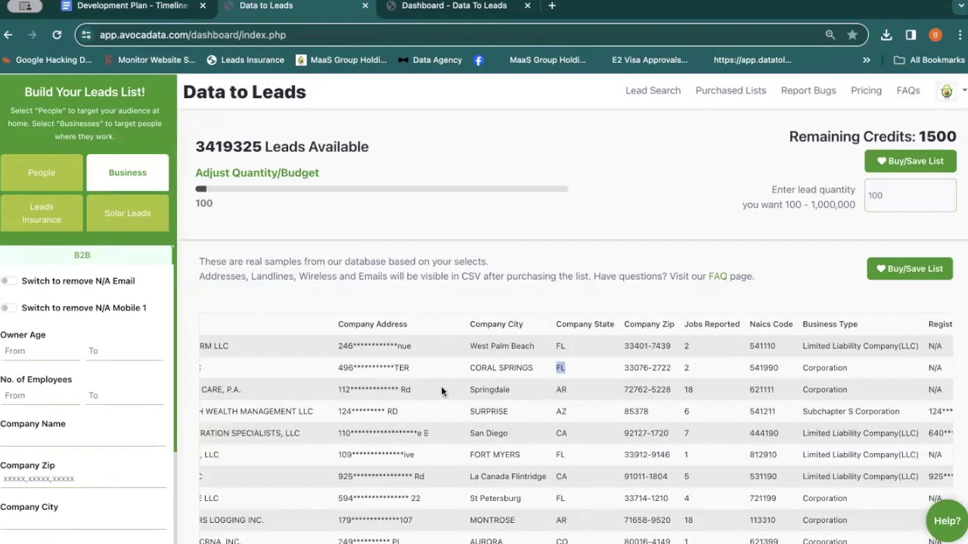
{"action": "scroll", "coordinate": [95, 437], "scroll_direction": "down", "scroll_amount": 2}
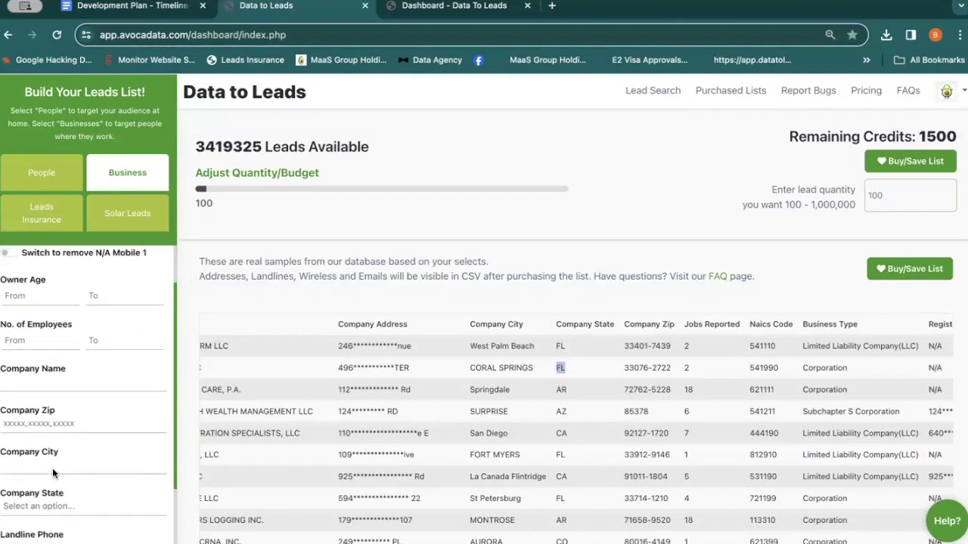
Set the Company State filter to California
{"action": "left_click", "coordinate": [35, 503]}
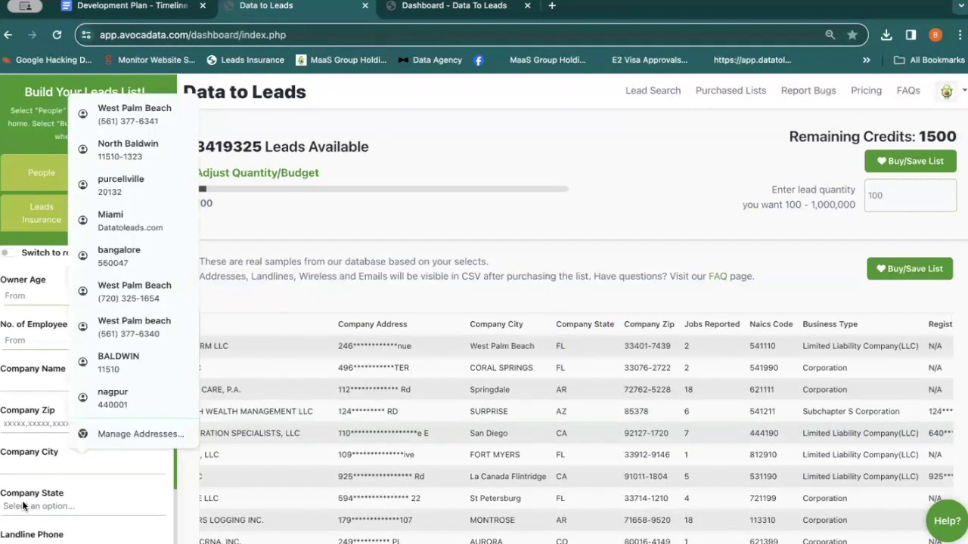
{"action": "left_click", "coordinate": [30, 505]}
{"action": "scroll", "coordinate": [54, 230], "scroll_direction": "down", "scroll_amount": 1}
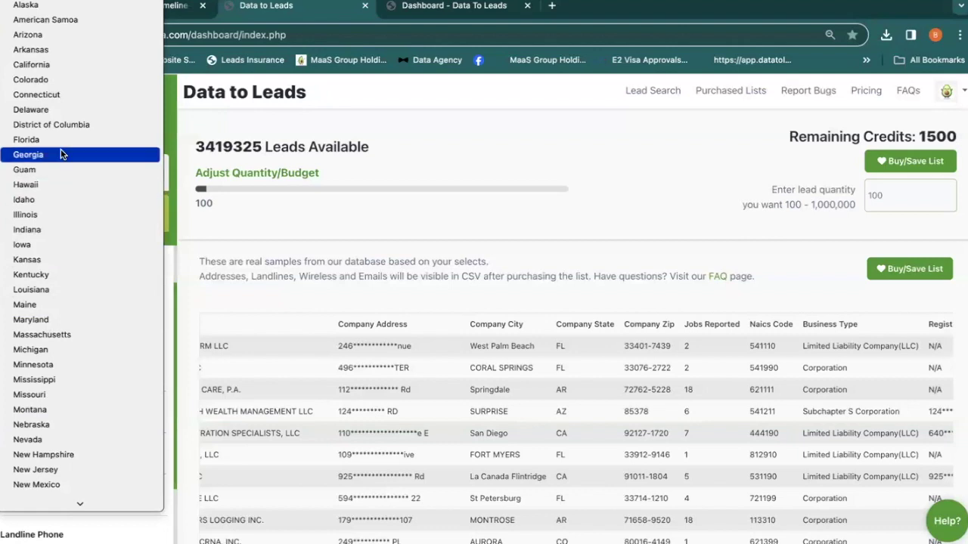
{"action": "left_click", "coordinate": [79, 66]}
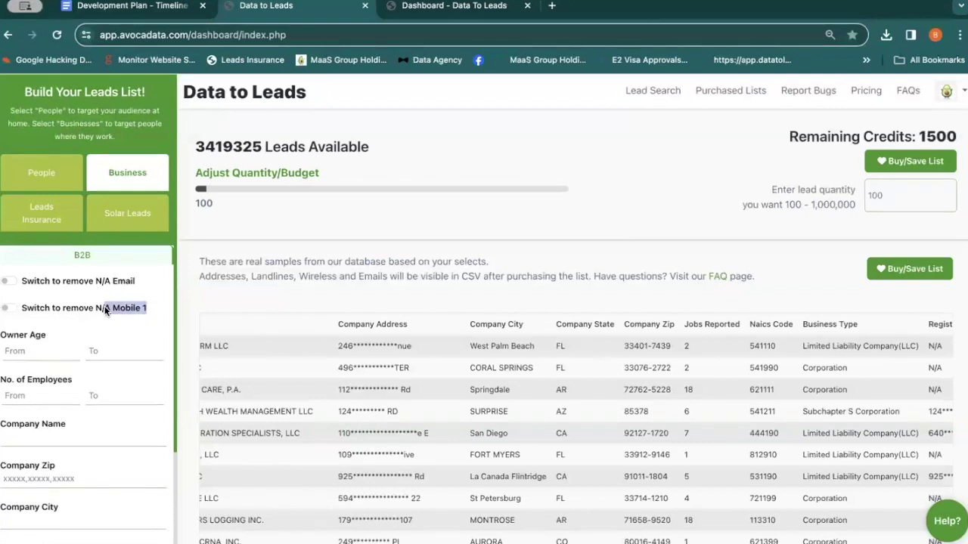
Turn on the switch that removes leads with N/A email
{"action": "left_click_drag", "start_coordinate": [23, 304], "coordinate": [18, 288]}
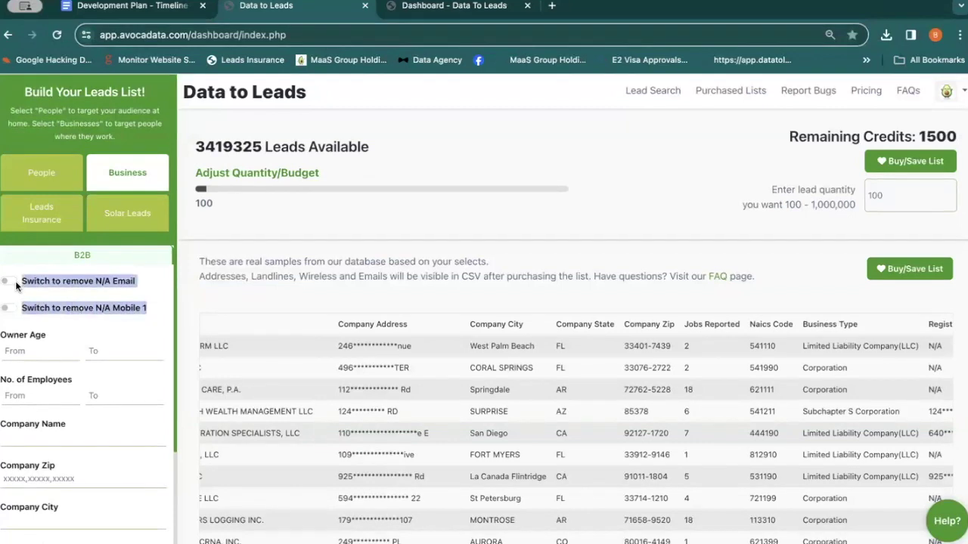
{"action": "left_click", "coordinate": [18, 287]}
{"action": "scroll", "coordinate": [405, 406], "scroll_direction": "left", "scroll_amount": 2}
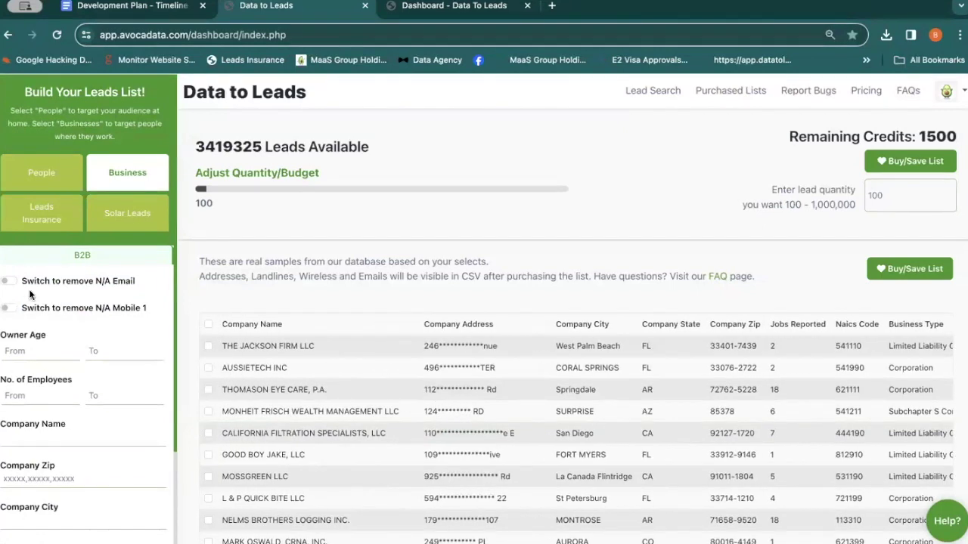
{"action": "left_click", "coordinate": [7, 281]}
{"action": "scroll", "coordinate": [496, 392], "scroll_direction": "right", "scroll_amount": 1}
{"action": "scroll", "coordinate": [497, 392], "scroll_direction": "right", "scroll_amount": 10}
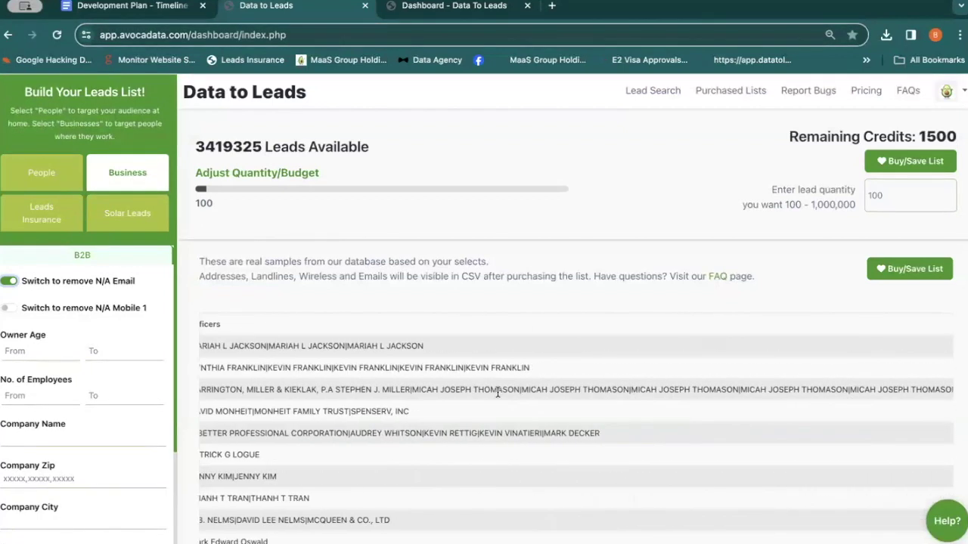
{"action": "scroll", "coordinate": [497, 391], "scroll_direction": "right", "scroll_amount": 5}
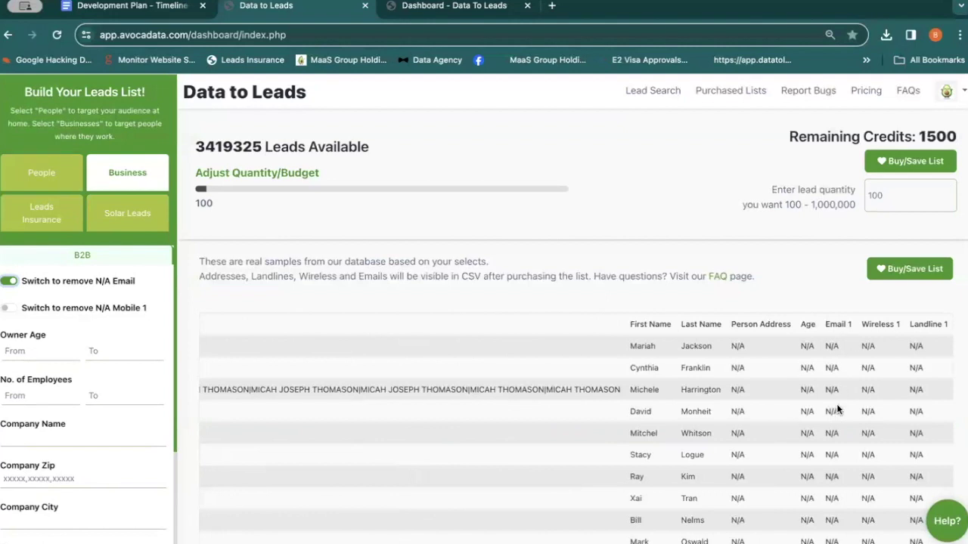
{"action": "scroll", "coordinate": [341, 452], "scroll_direction": "left", "scroll_amount": 15}
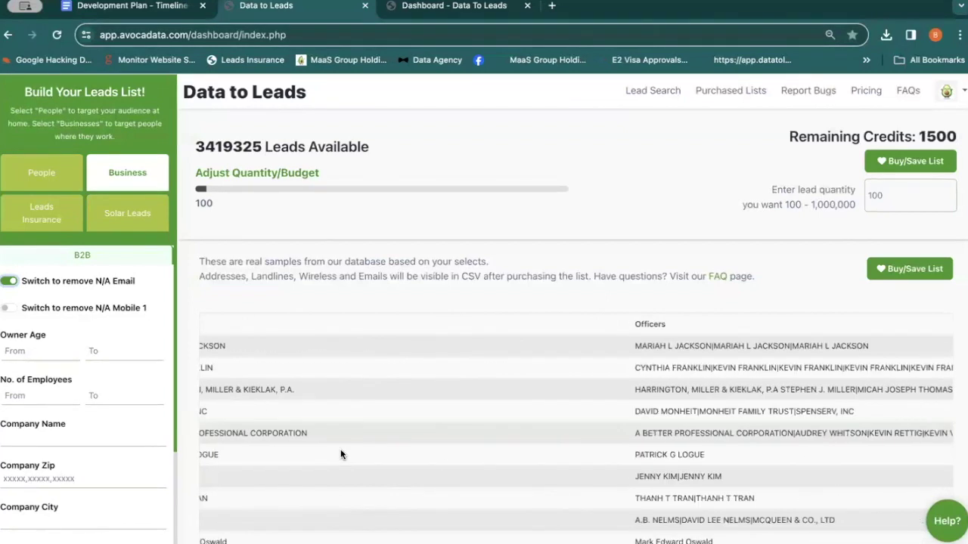
{"action": "scroll", "coordinate": [4, 430], "scroll_direction": "down", "scroll_amount": 1}
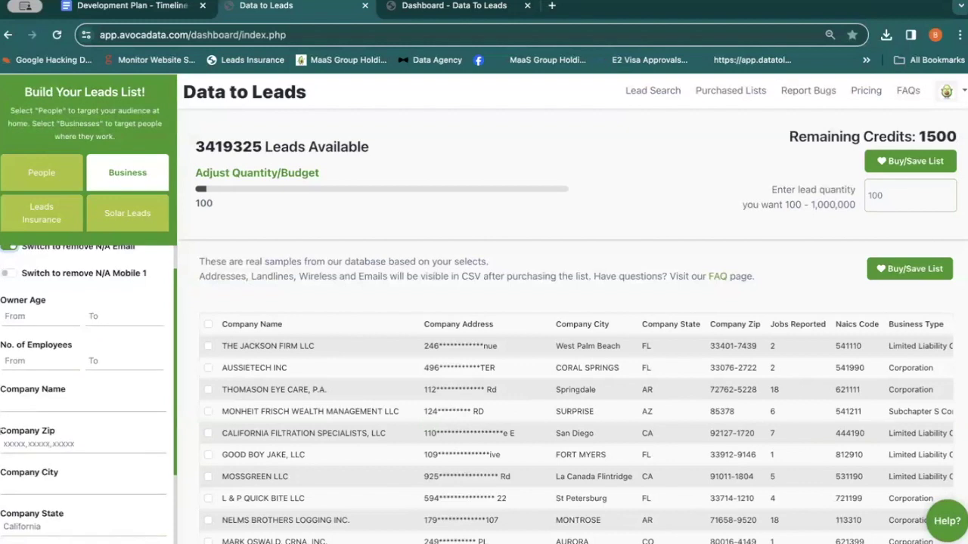
Cap No. of Employees at 5 and run the search
{"action": "left_click", "coordinate": [96, 358]}
{"action": "scroll", "coordinate": [53, 423], "scroll_direction": "down", "scroll_amount": 2}
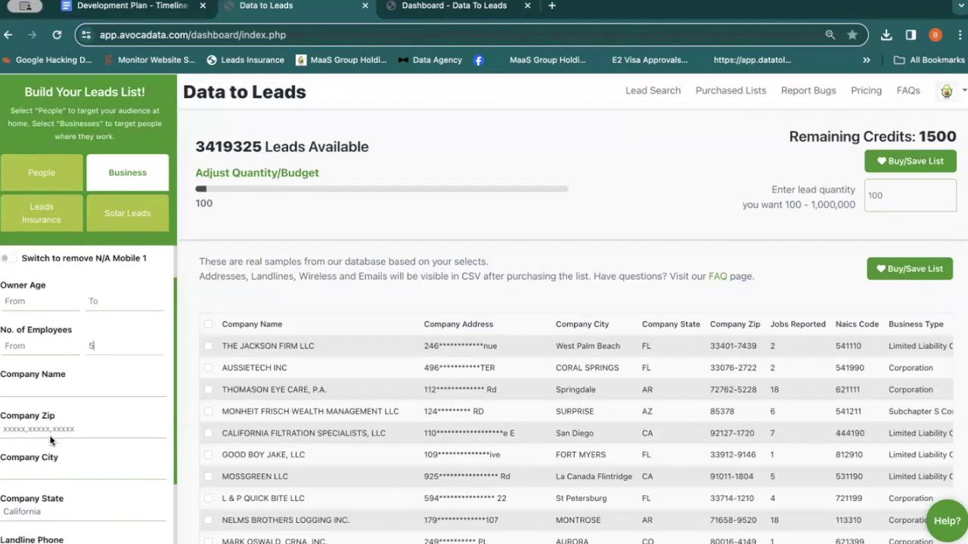
{"action": "scroll", "coordinate": [50, 437], "scroll_direction": "down", "scroll_amount": 1}
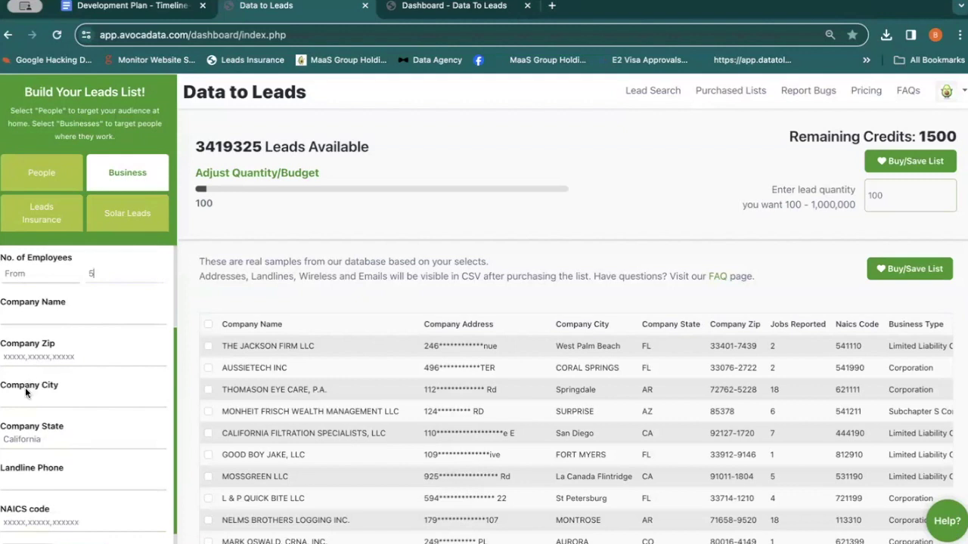
{"action": "scroll", "coordinate": [18, 431], "scroll_direction": "up", "scroll_amount": 3}
{"action": "scroll", "coordinate": [11, 475], "scroll_direction": "down", "scroll_amount": 3}
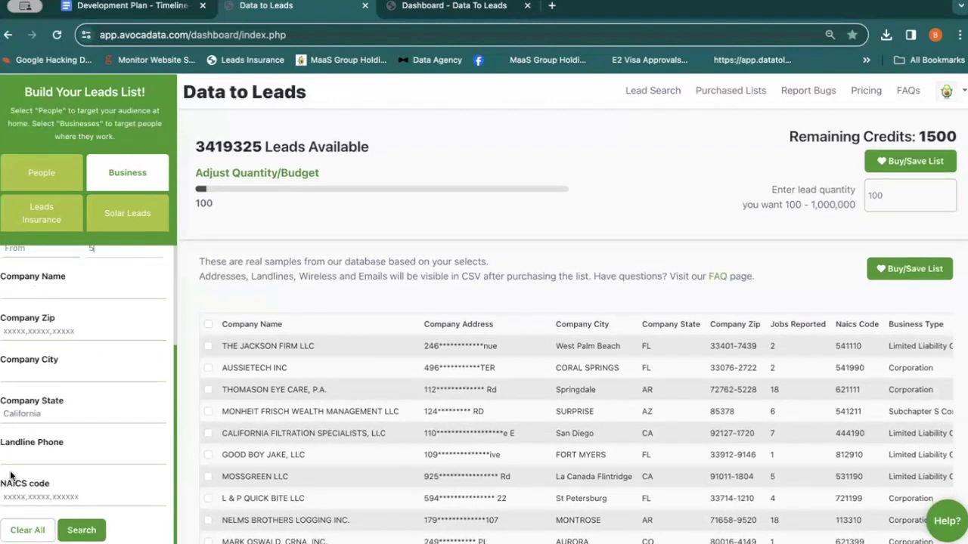
{"action": "left_click", "coordinate": [77, 530]}
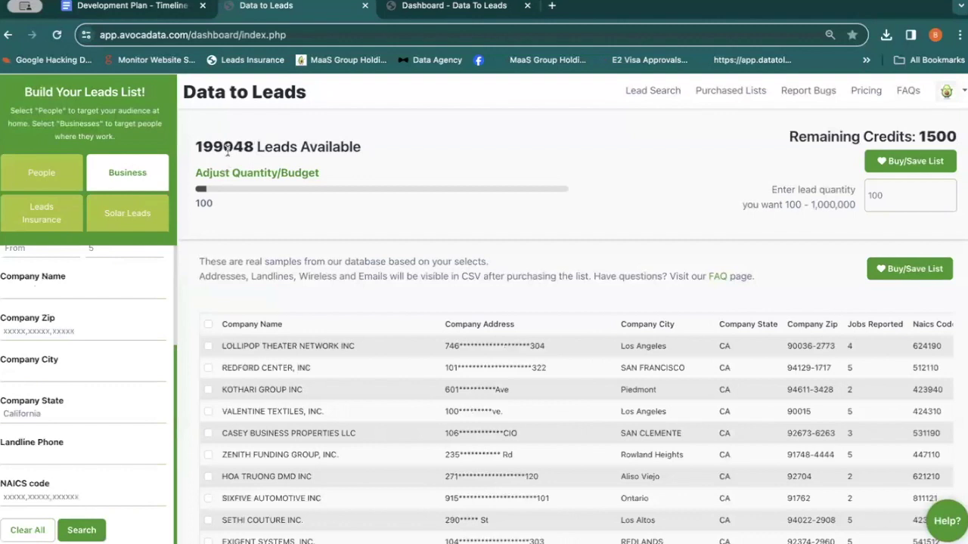
Review the 199048 California results, the N/A email exclusion and the sample columns
{"action": "left_click_drag", "start_coordinate": [224, 149], "coordinate": [240, 148]}
{"action": "scroll", "coordinate": [103, 360], "scroll_direction": "up", "scroll_amount": 1}
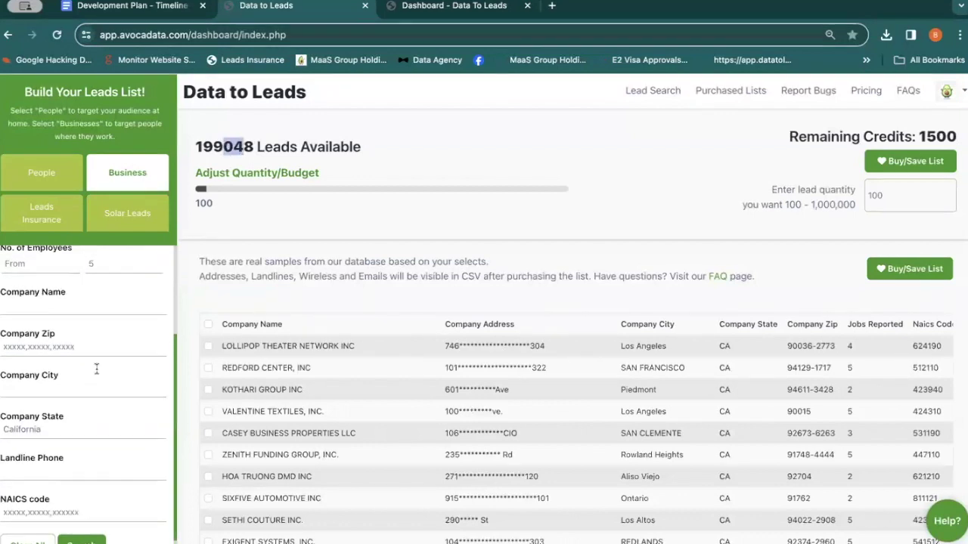
{"action": "scroll", "coordinate": [97, 372], "scroll_direction": "up", "scroll_amount": 4}
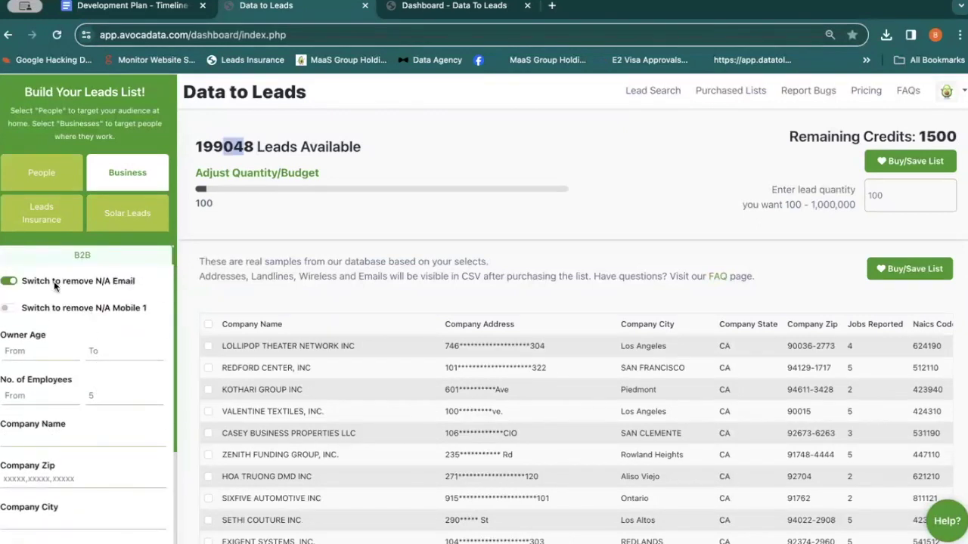
{"action": "left_click_drag", "start_coordinate": [54, 281], "coordinate": [135, 281]}
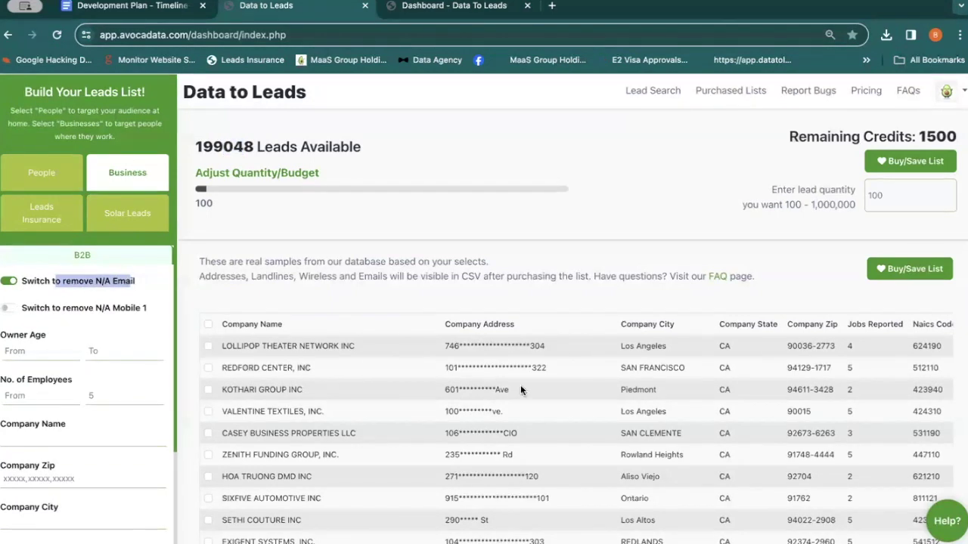
{"action": "scroll", "coordinate": [520, 389], "scroll_direction": "right", "scroll_amount": 3}
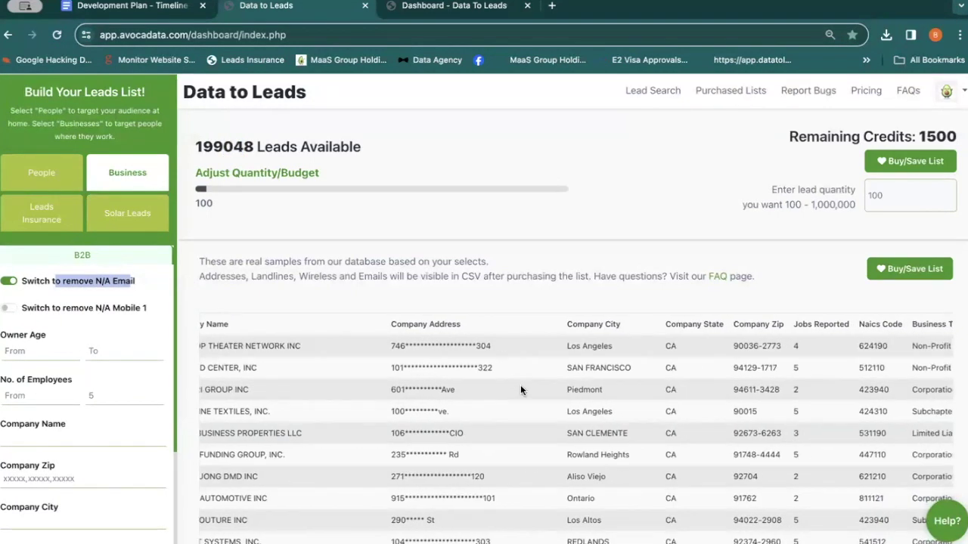
{"action": "scroll", "coordinate": [521, 389], "scroll_direction": "left", "scroll_amount": 3}
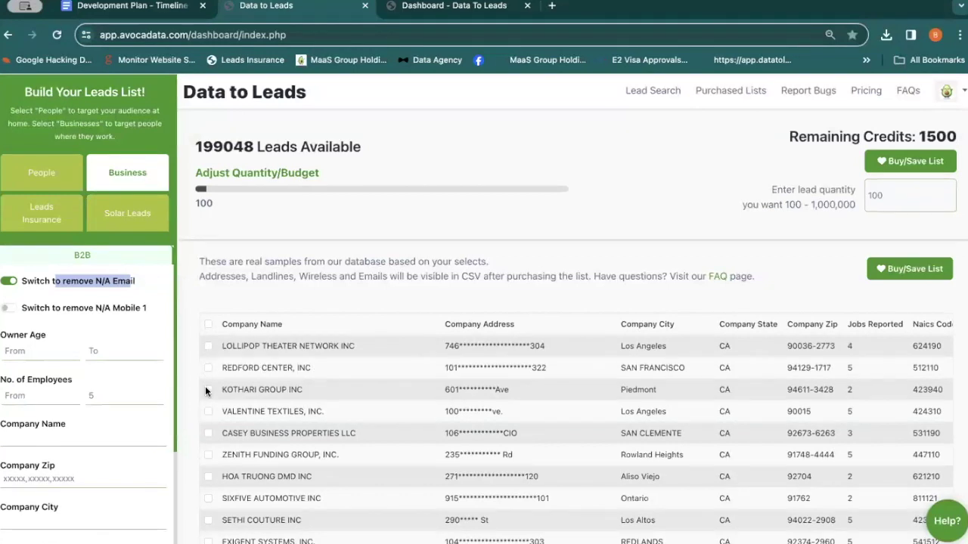
{"action": "scroll", "coordinate": [637, 452], "scroll_direction": "right", "scroll_amount": 10}
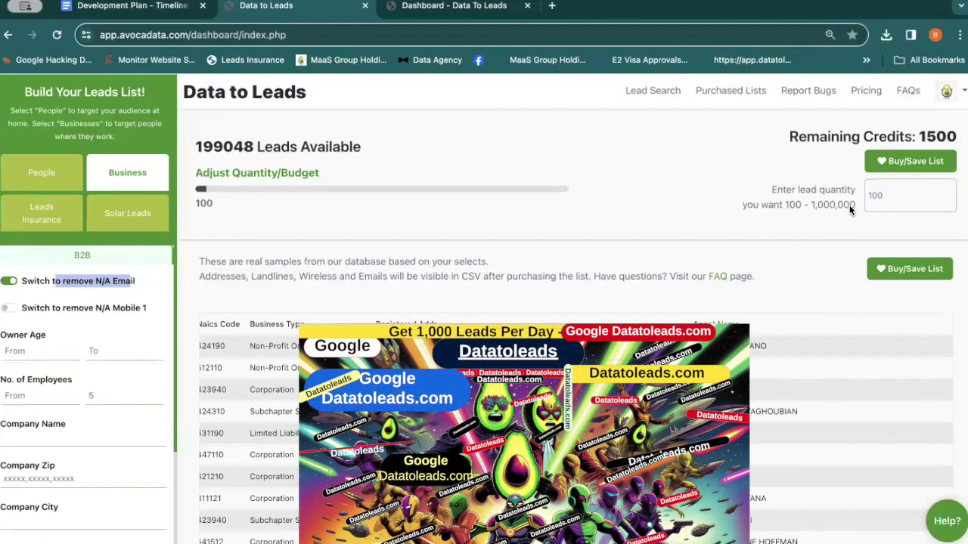
Save a 250-lead list named 'Business Leads in California March 25 2024', leaving 1250 credits
{"action": "left_click", "coordinate": [901, 175]}
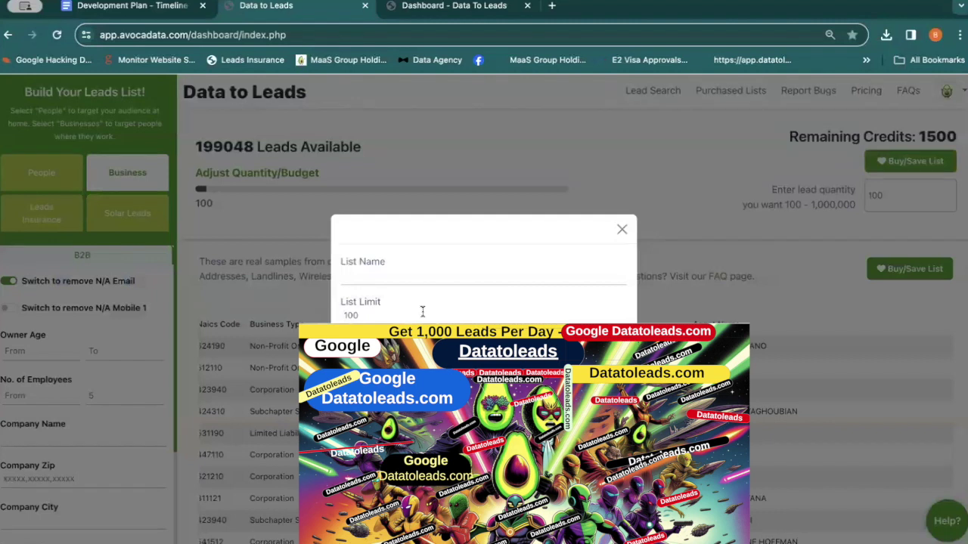
{"action": "left_click", "coordinate": [422, 311]}
{"action": "key", "text": "BackSpace"}
{"action": "key", "text": "BackSpace"}
{"action": "key", "text": "BackSpace"}
{"action": "type", "text": "250"}
{"action": "left_click", "coordinate": [403, 270]}
{"action": "type", "text": "Business Leads in"}
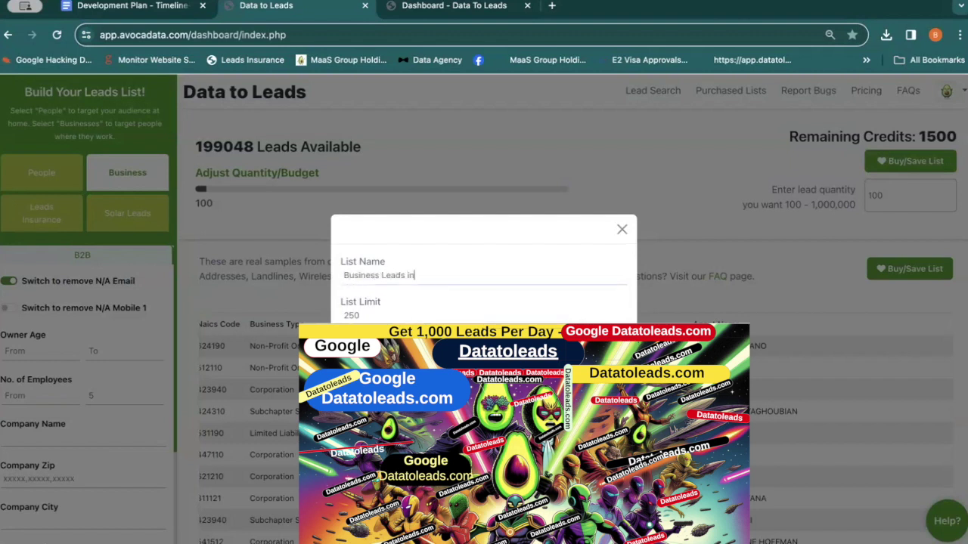
{"action": "type", "text": " California March 25 2024"}
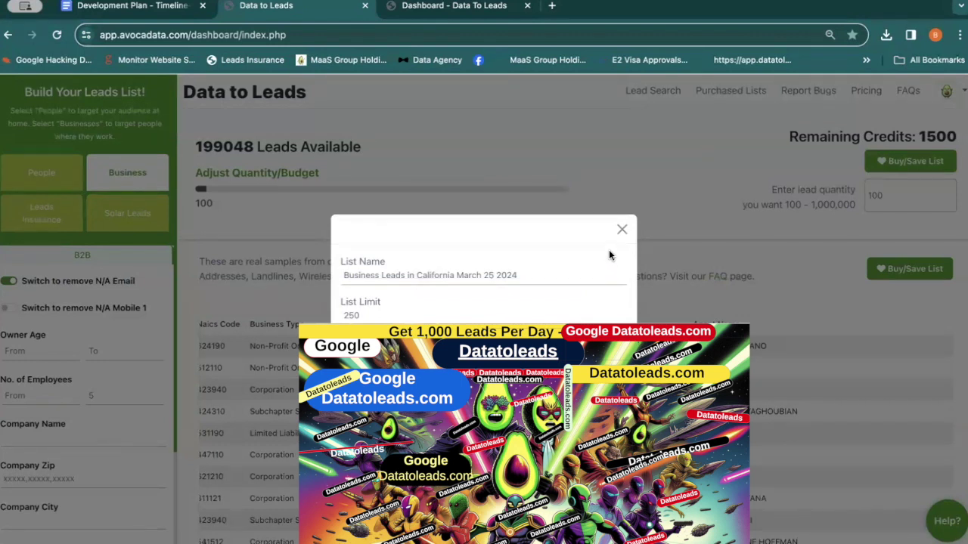
{"action": "key", "text": "Return"}
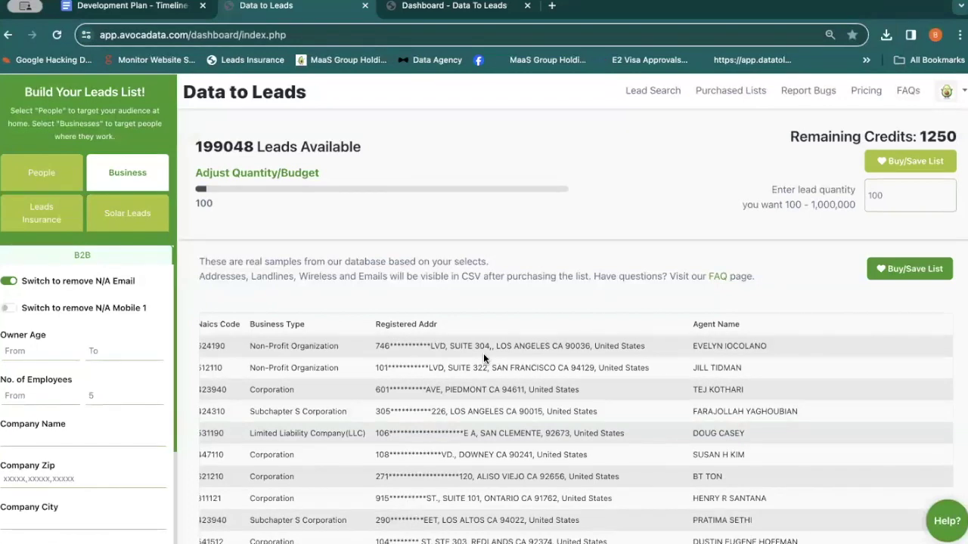
Turn on 'Switch to remove N/A Mobile 1' and rerun the search
{"action": "left_click", "coordinate": [12, 309]}
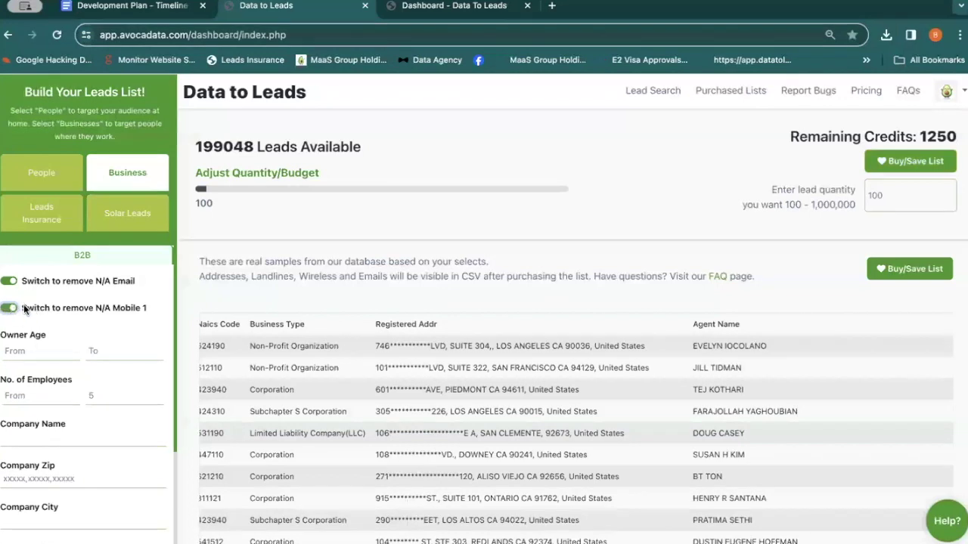
{"action": "left_click_drag", "start_coordinate": [21, 308], "coordinate": [144, 308]}
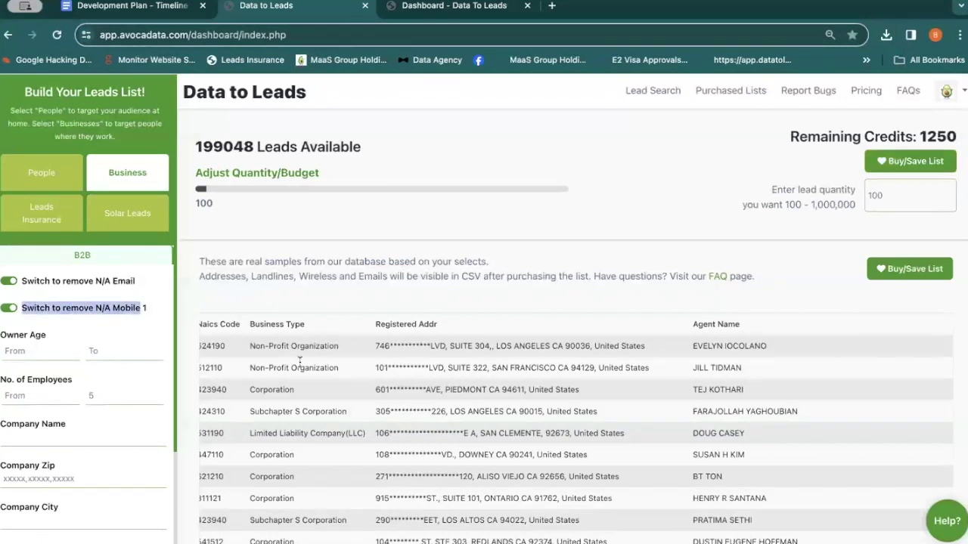
{"action": "scroll", "coordinate": [178, 403], "scroll_direction": "down", "scroll_amount": 1}
{"action": "scroll", "coordinate": [172, 413], "scroll_direction": "down", "scroll_amount": 2}
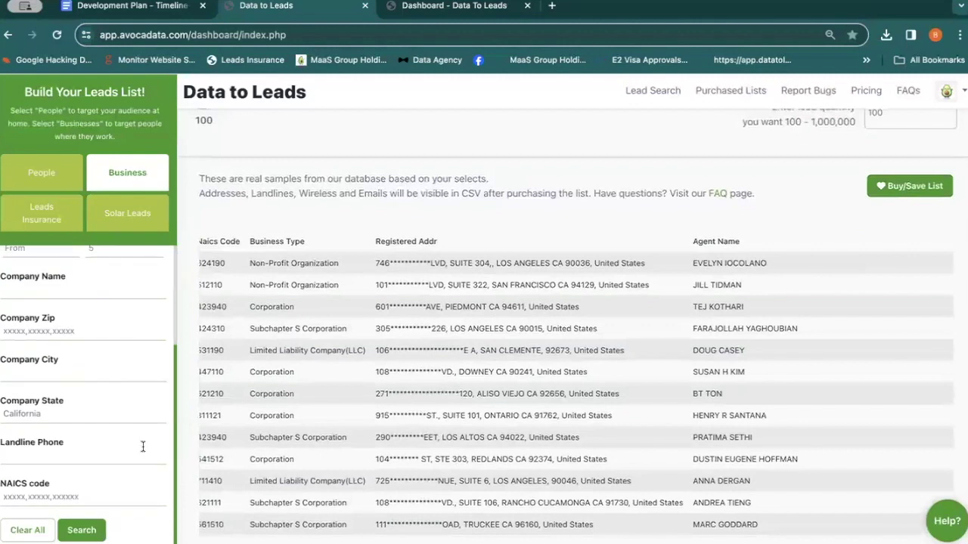
{"action": "left_click", "coordinate": [85, 527]}
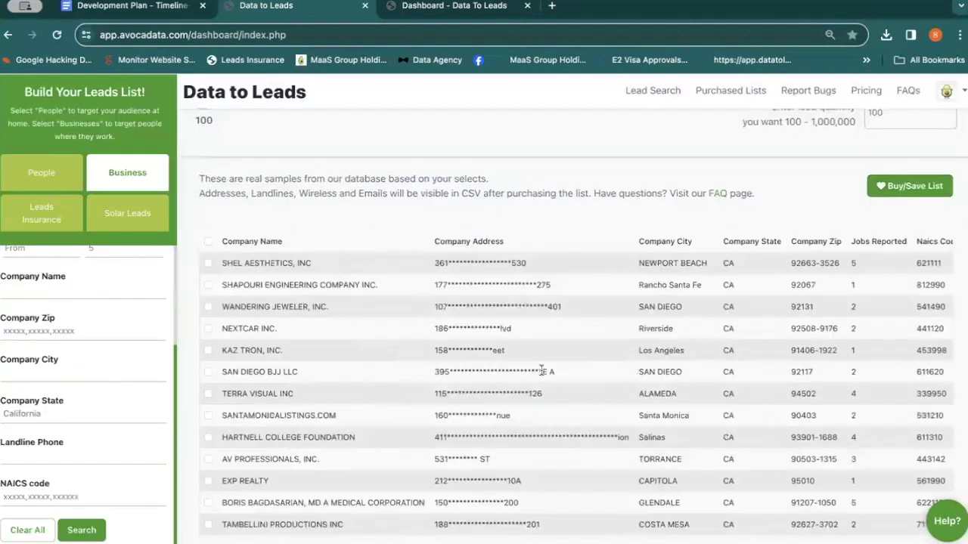
Review the 171611 remaining leads and their sample phone and email details
{"action": "scroll", "coordinate": [539, 373], "scroll_direction": "right", "scroll_amount": 5}
{"action": "scroll", "coordinate": [538, 373], "scroll_direction": "right", "scroll_amount": 8}
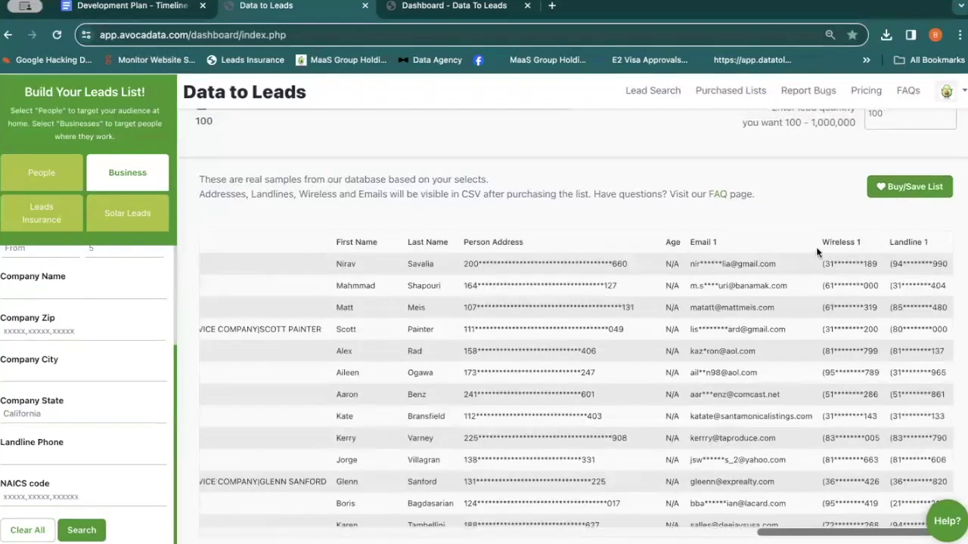
{"action": "left_click_drag", "start_coordinate": [815, 247], "coordinate": [834, 295]}
{"action": "scroll", "coordinate": [320, 166], "scroll_direction": "up", "scroll_amount": 2}
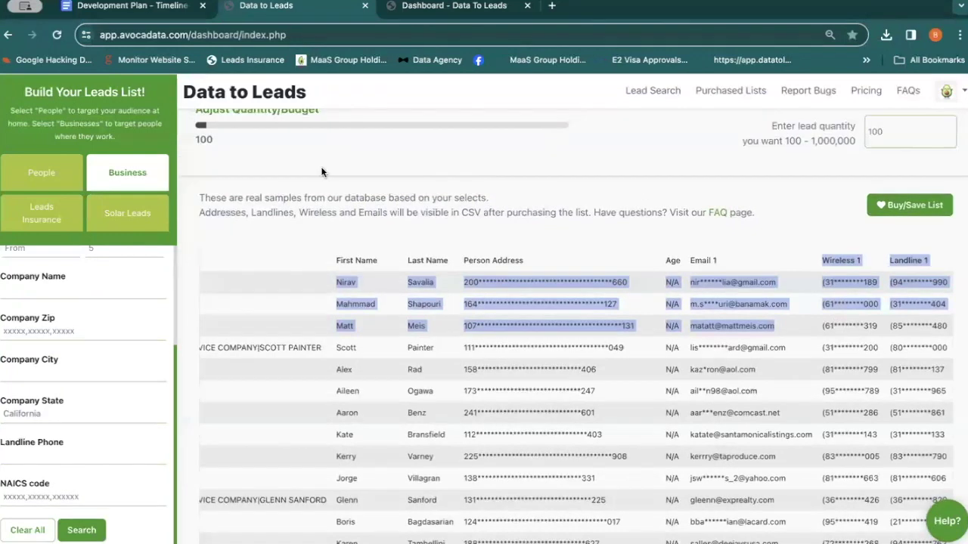
{"action": "left_click_drag", "start_coordinate": [213, 147], "coordinate": [244, 147]}
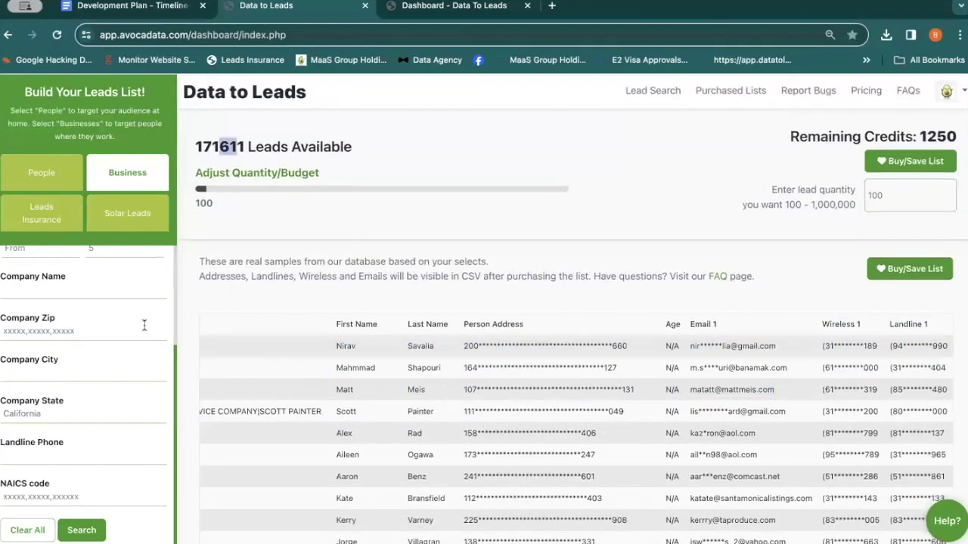
{"action": "scroll", "coordinate": [461, 468], "scroll_direction": "right", "scroll_amount": 5}
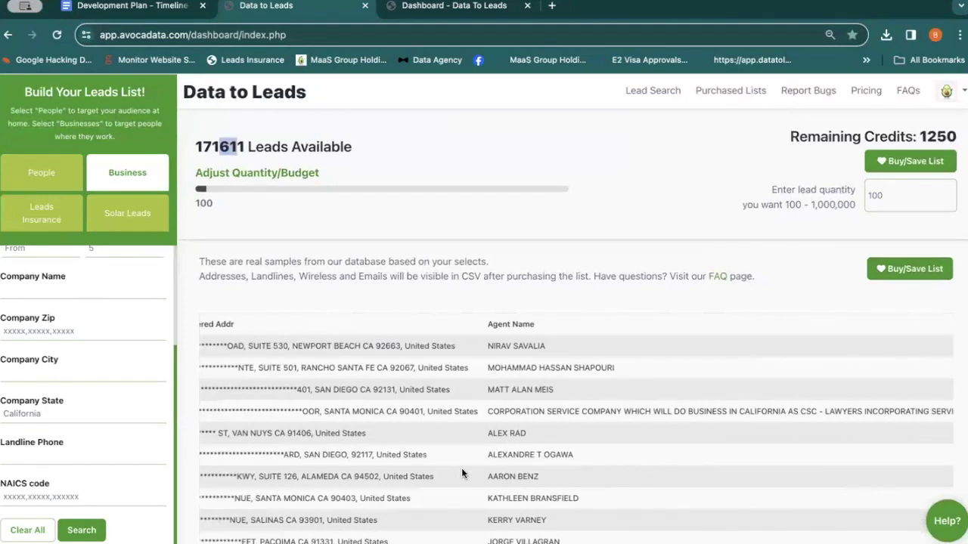
{"action": "scroll", "coordinate": [461, 468], "scroll_direction": "left", "scroll_amount": 2}
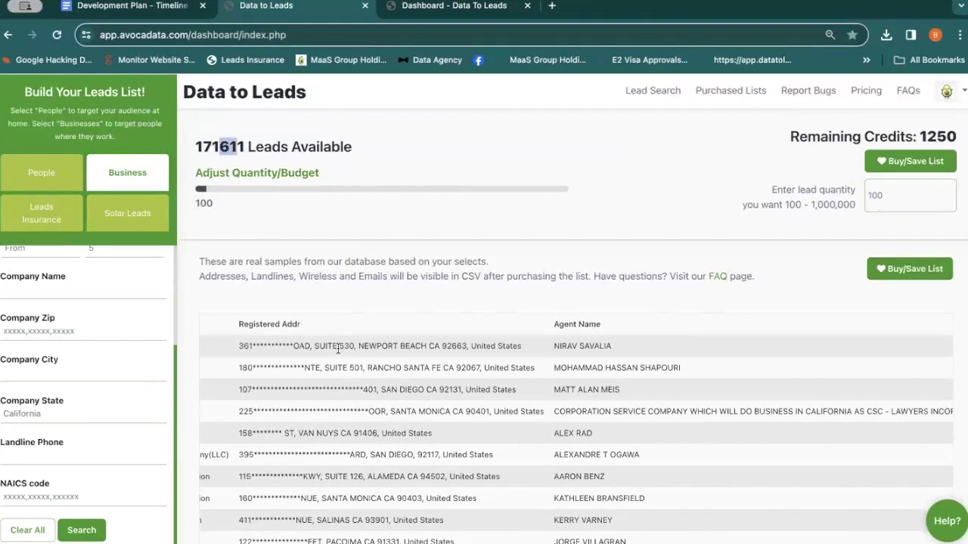
{"action": "scroll", "coordinate": [338, 349], "scroll_direction": "right", "scroll_amount": 5}
{"action": "scroll", "coordinate": [338, 353], "scroll_direction": "right", "scroll_amount": 1}
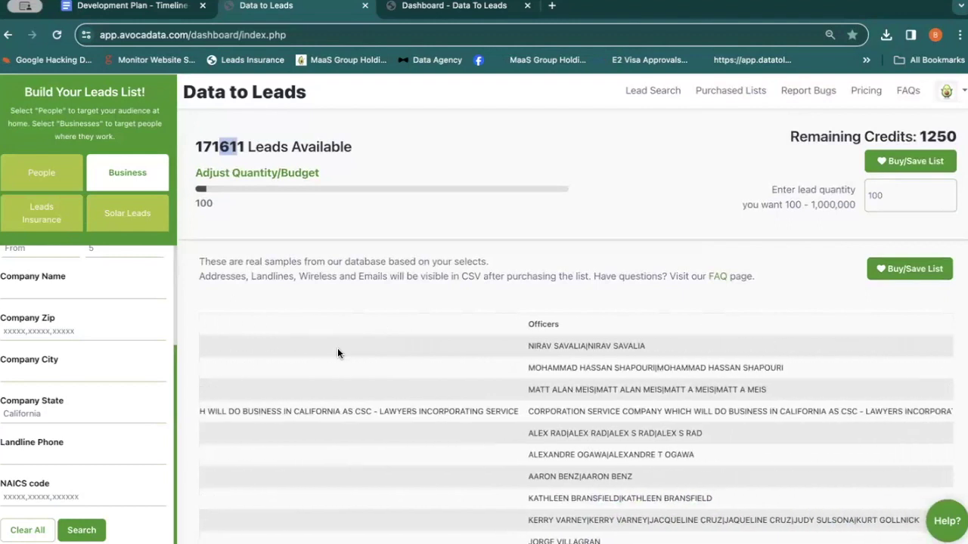
{"action": "left_click_drag", "start_coordinate": [526, 346], "coordinate": [623, 350]}
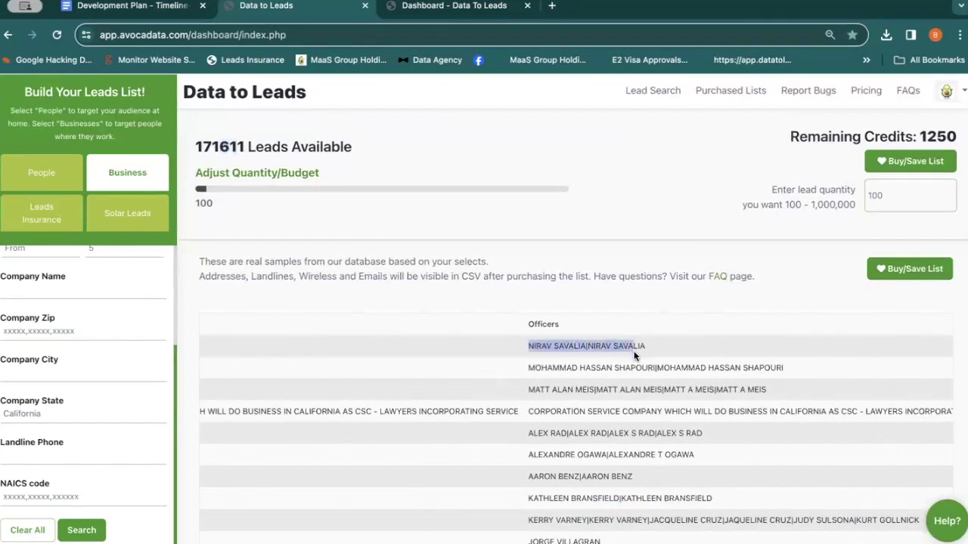
{"action": "scroll", "coordinate": [624, 355], "scroll_direction": "left", "scroll_amount": 5}
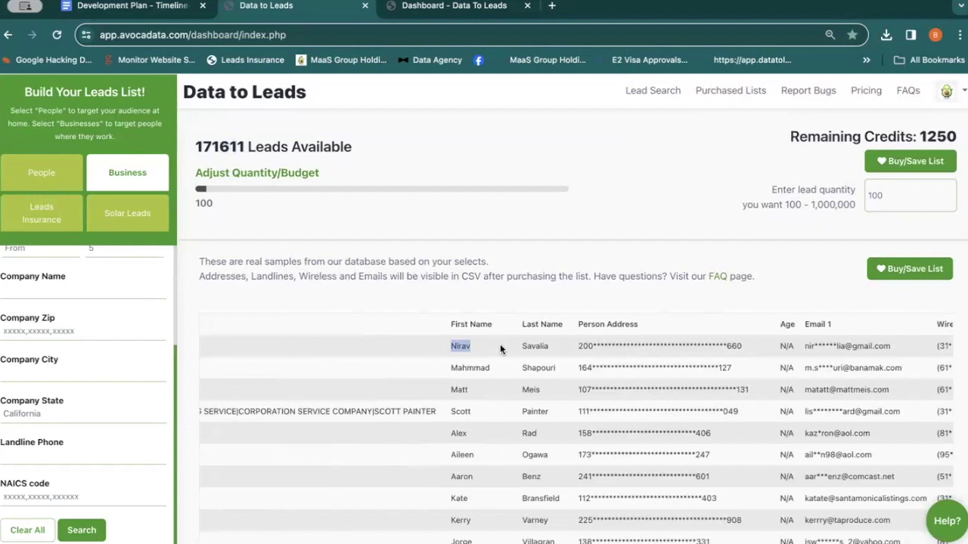
{"action": "scroll", "coordinate": [499, 344], "scroll_direction": "left", "scroll_amount": 5}
{"action": "scroll", "coordinate": [500, 344], "scroll_direction": "down", "scroll_amount": 2}
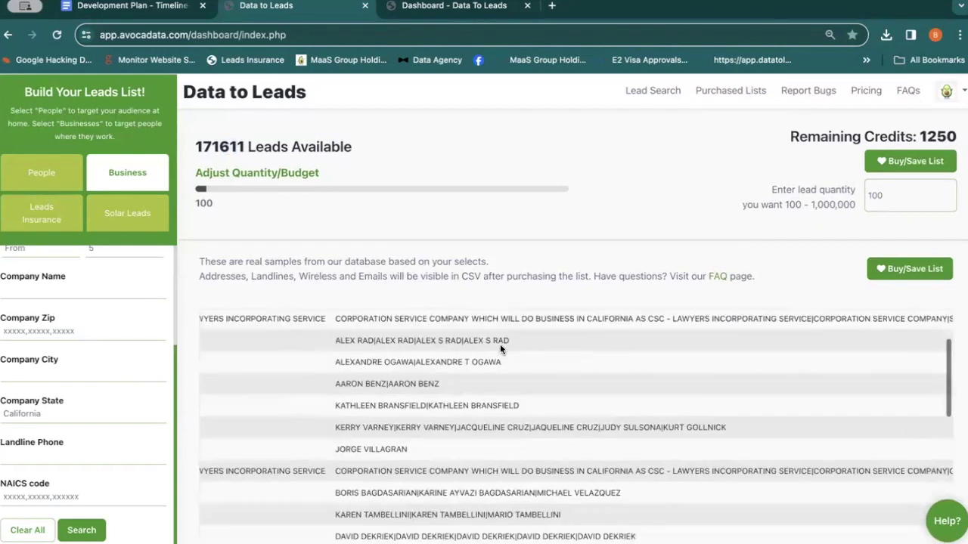
{"action": "scroll", "coordinate": [499, 344], "scroll_direction": "right", "scroll_amount": 5}
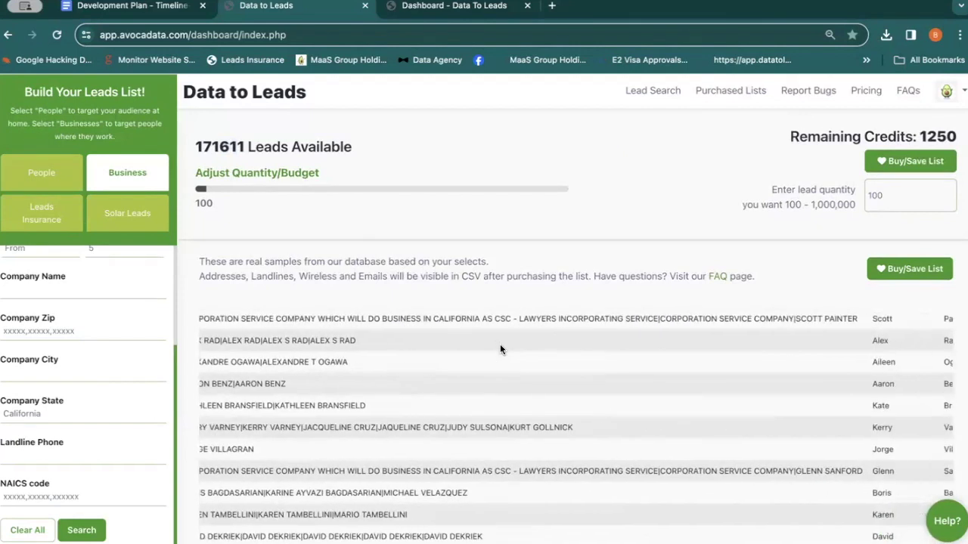
{"action": "scroll", "coordinate": [499, 344], "scroll_direction": "left", "scroll_amount": 5}
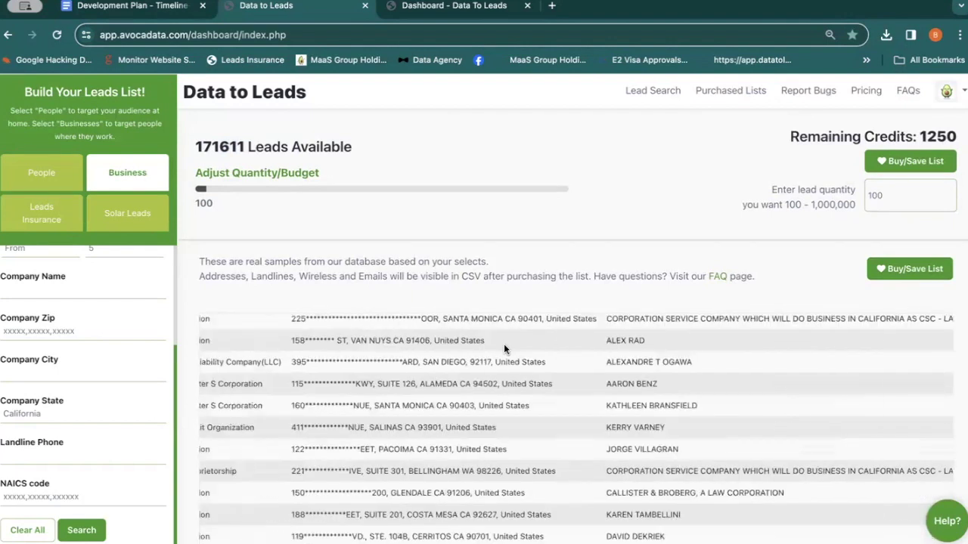
{"action": "scroll", "coordinate": [504, 343], "scroll_direction": "left", "scroll_amount": 10}
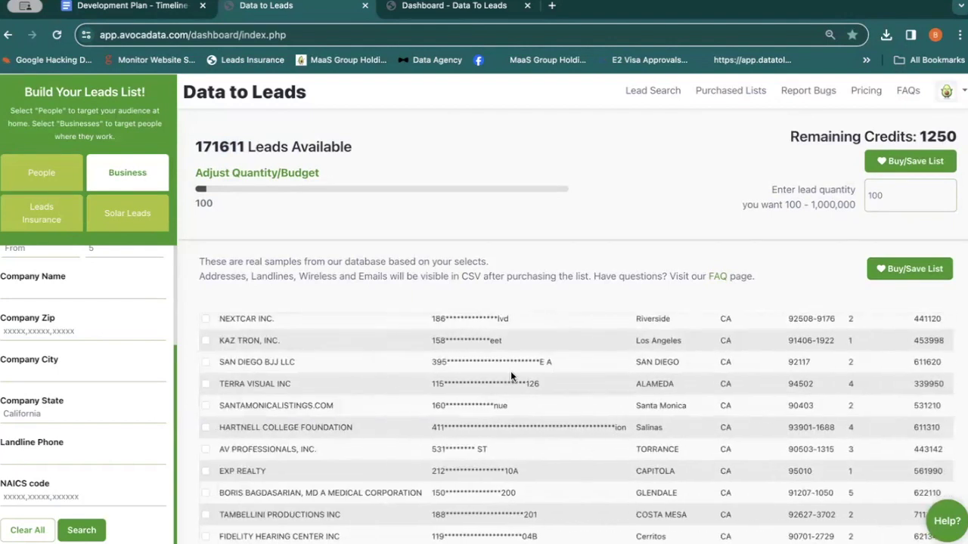
{"action": "scroll", "coordinate": [511, 376], "scroll_direction": "right", "scroll_amount": 6}
{"action": "scroll", "coordinate": [432, 372], "scroll_direction": "up", "scroll_amount": 2}
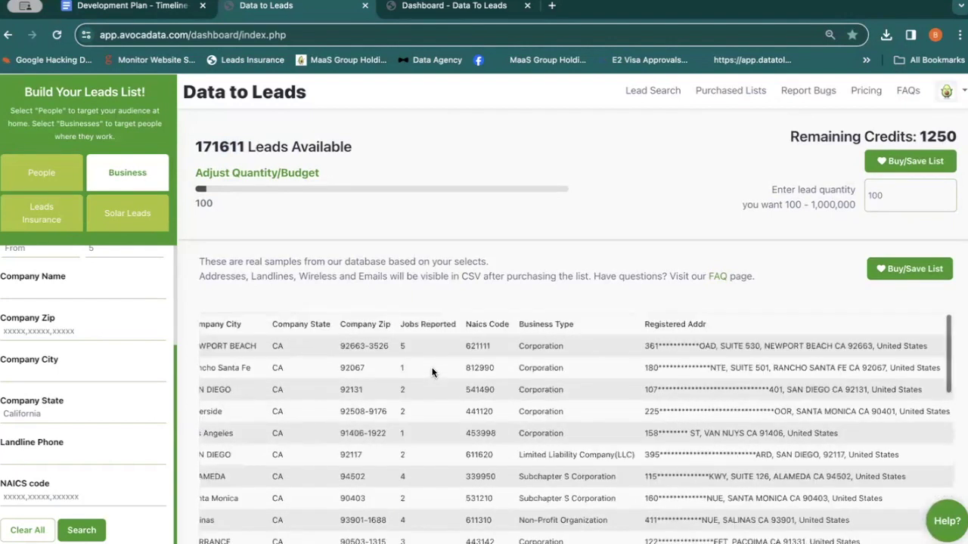
{"action": "scroll", "coordinate": [380, 344], "scroll_direction": "left", "scroll_amount": 2}
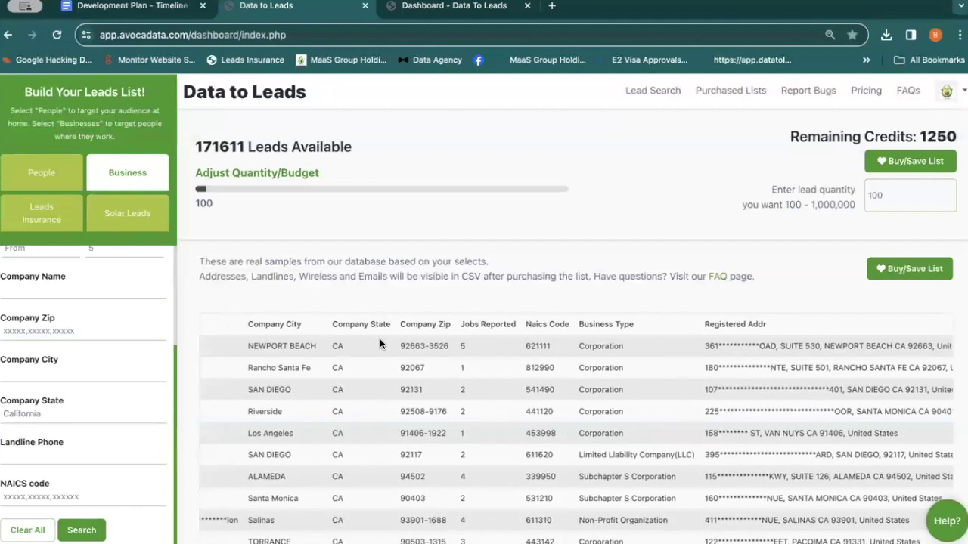
{"action": "scroll", "coordinate": [380, 342], "scroll_direction": "left", "scroll_amount": 6}
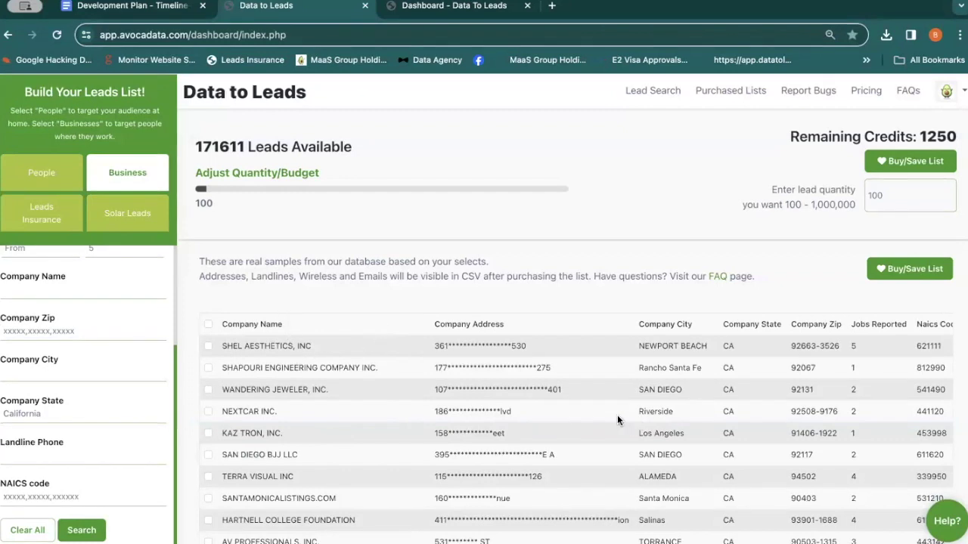
{"action": "scroll", "coordinate": [505, 405], "scroll_direction": "down", "scroll_amount": 1}
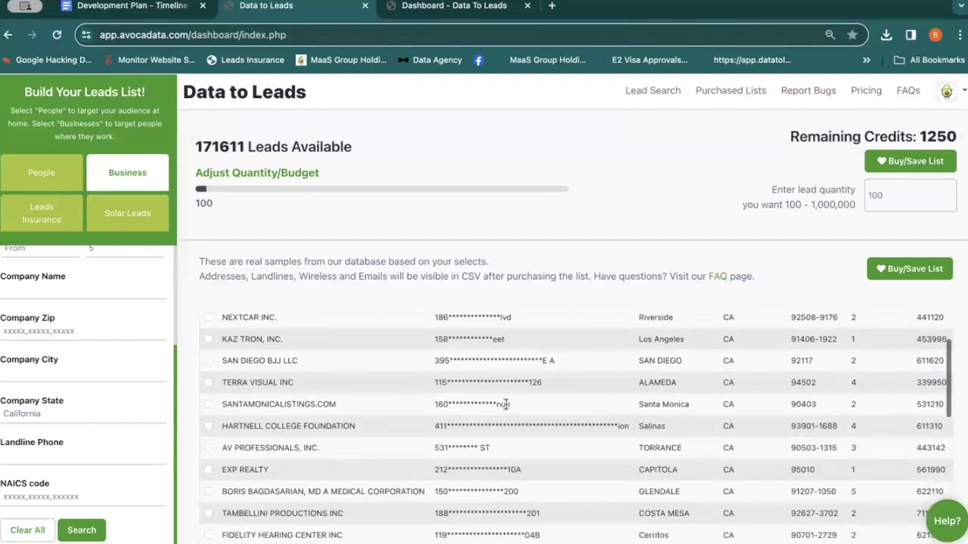
{"action": "scroll", "coordinate": [505, 404], "scroll_direction": "down", "scroll_amount": 3}
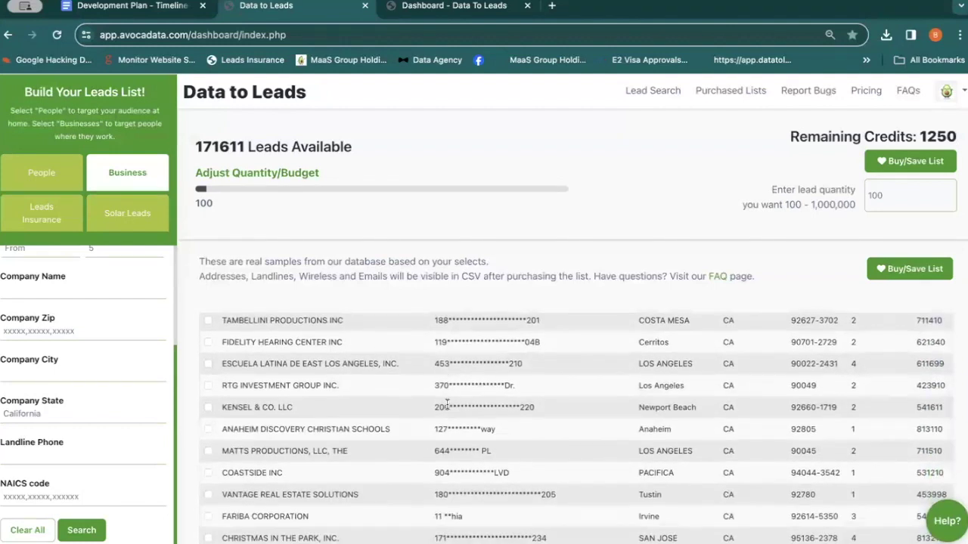
In Purchased Lists, re-send the '500 Leads on August 31' list by email
{"action": "left_click", "coordinate": [730, 91]}
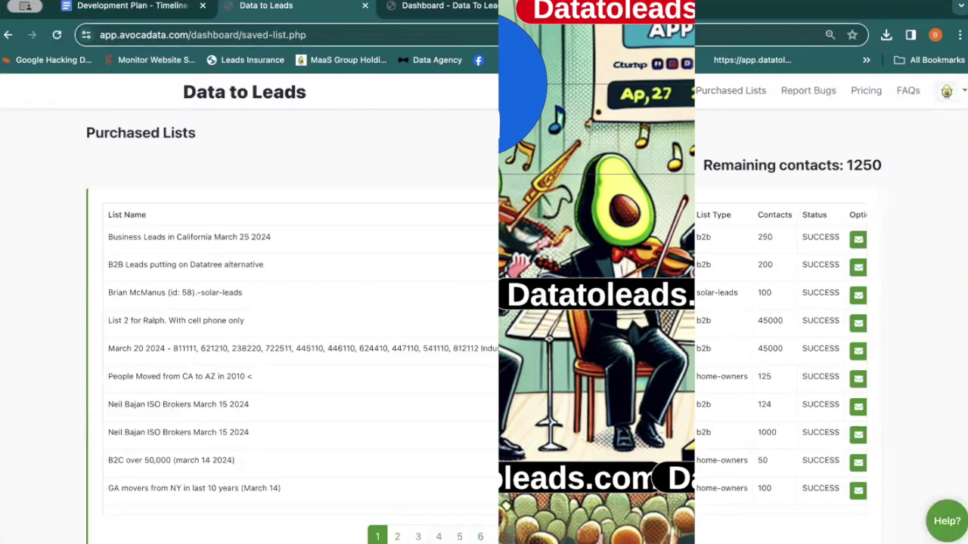
{"action": "scroll", "coordinate": [758, 277], "scroll_direction": "down", "scroll_amount": 1}
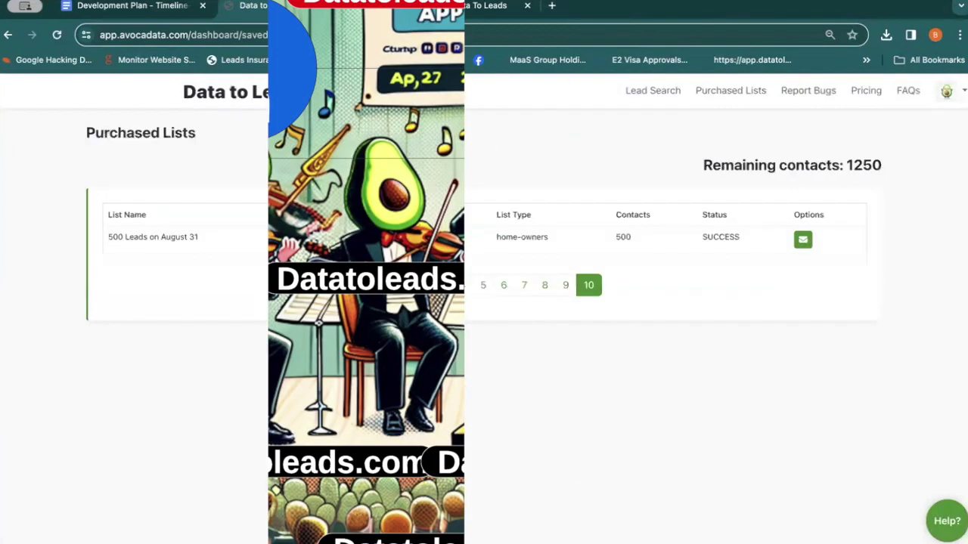
{"action": "left_click_drag", "start_coordinate": [232, 236], "coordinate": [83, 227]}
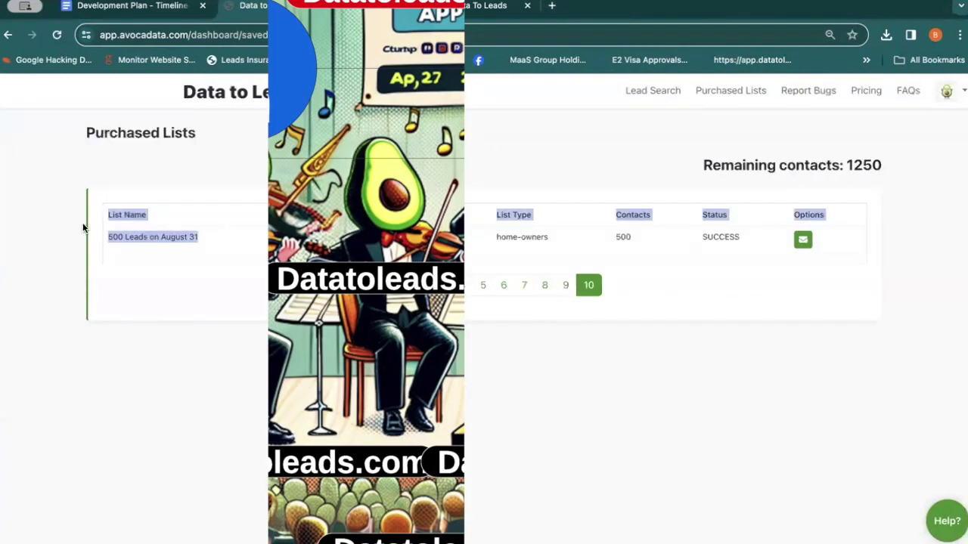
{"action": "left_click", "coordinate": [801, 234]}
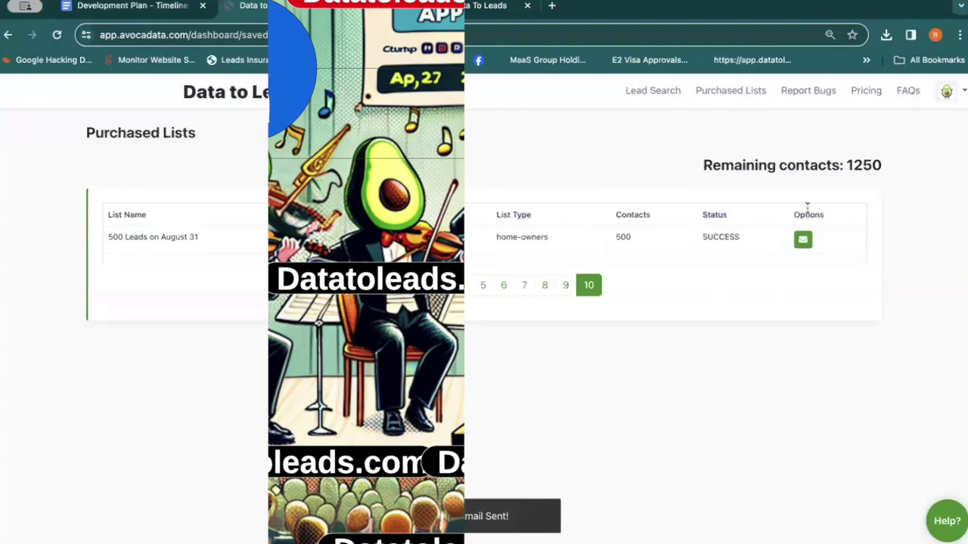
Check the 1250 remaining contacts and move to page 7 of the lists
{"action": "left_click_drag", "start_coordinate": [836, 169], "coordinate": [880, 165]}
{"action": "left_click", "coordinate": [860, 155]}
{"action": "double_click", "coordinate": [848, 160]}
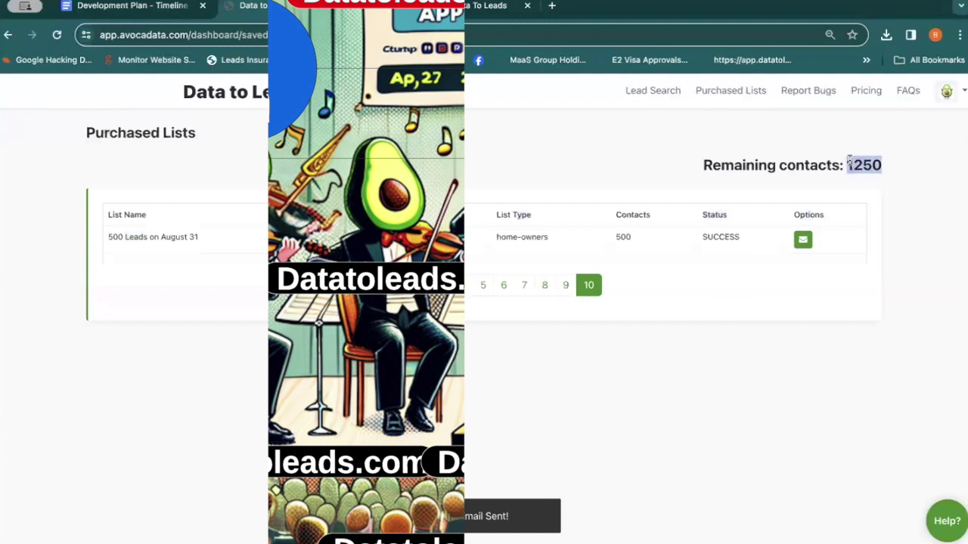
{"action": "left_click", "coordinate": [521, 286]}
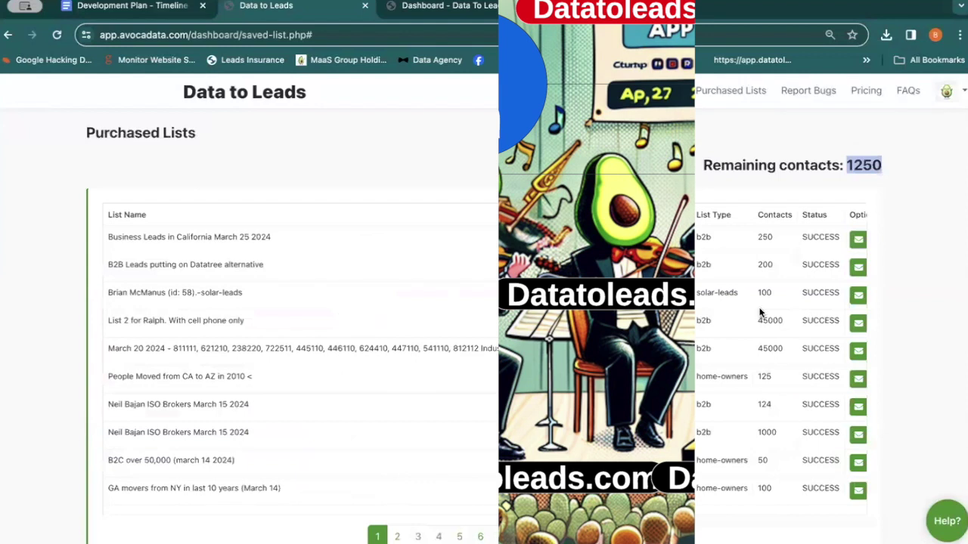
View another page of purchased lists, then return to the people-leads dashboard (25443545 leads)
{"action": "scroll", "coordinate": [760, 312], "scroll_direction": "down", "scroll_amount": 1}
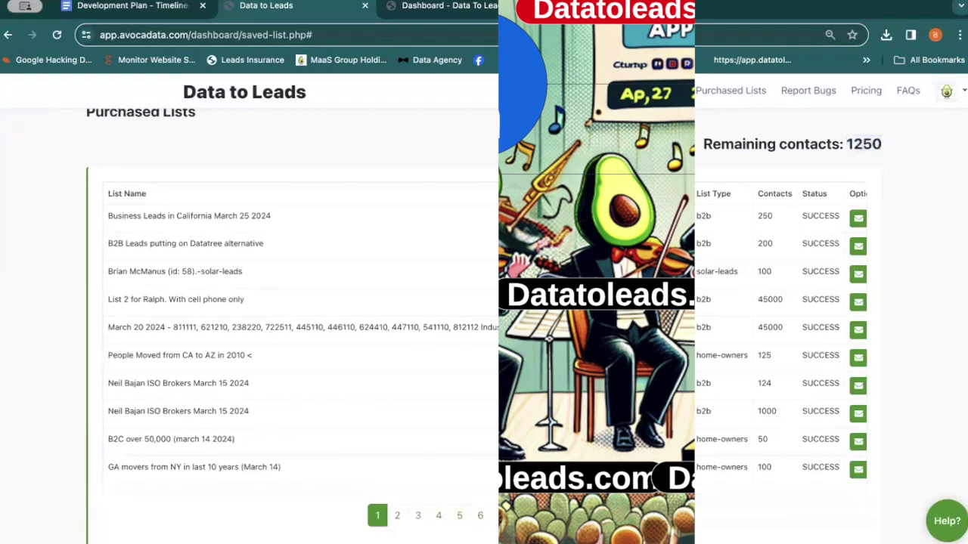
{"action": "scroll", "coordinate": [484, 318], "scroll_direction": "down", "scroll_amount": 1}
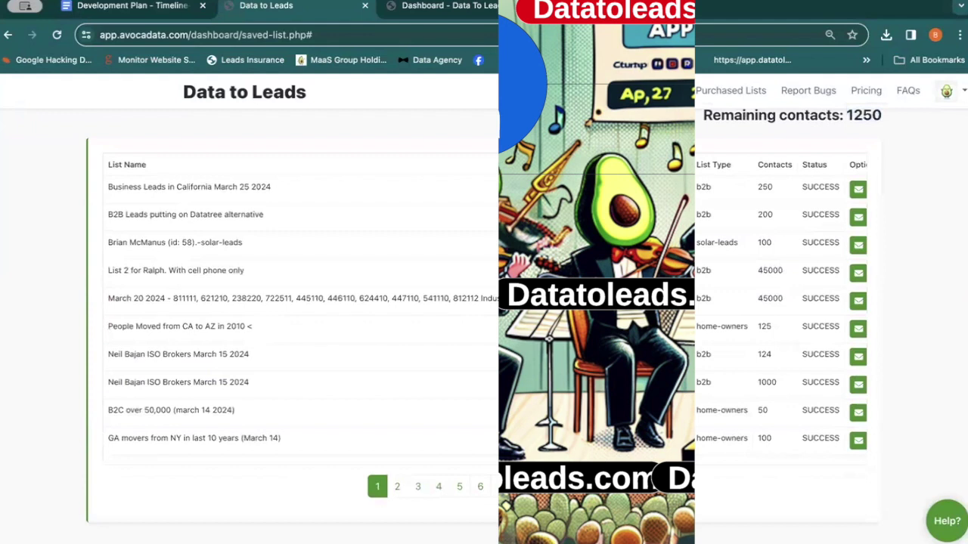
{"action": "scroll", "coordinate": [483, 318], "scroll_direction": "up", "scroll_amount": 2}
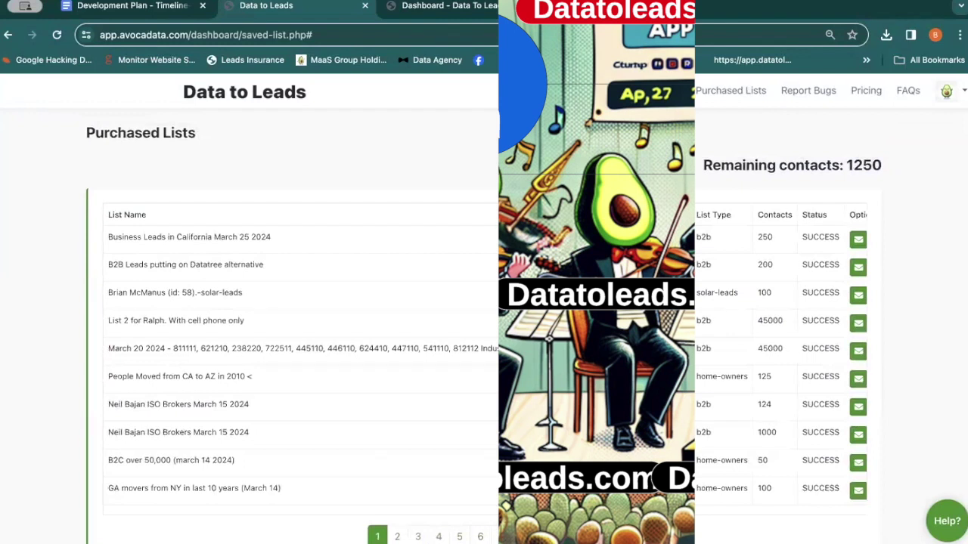
{"action": "scroll", "coordinate": [484, 453], "scroll_direction": "down", "scroll_amount": 2}
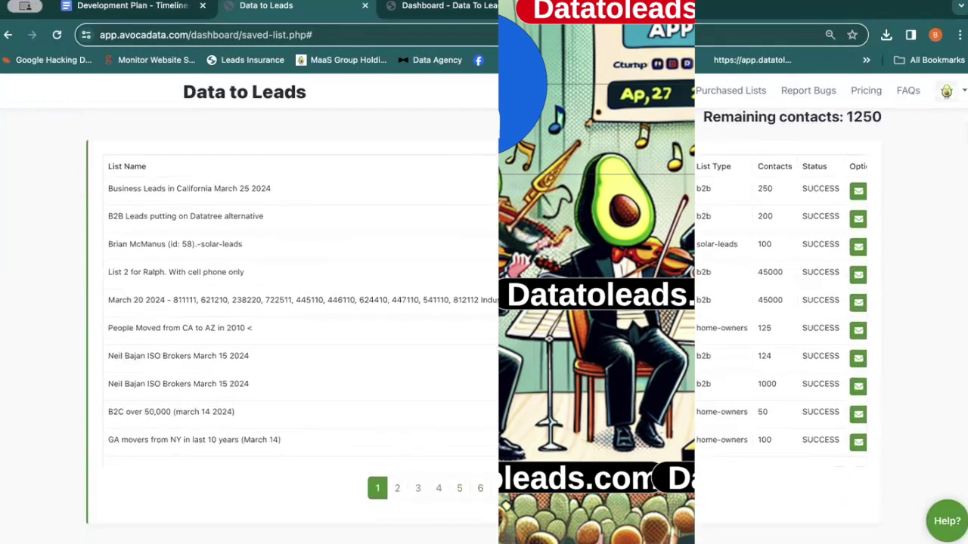
{"action": "left_click", "coordinate": [475, 487]}
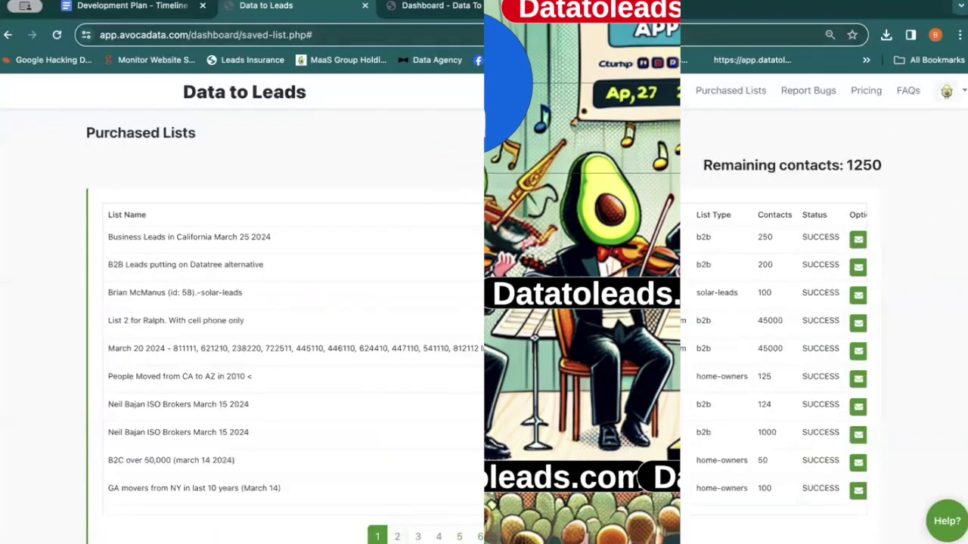
{"action": "key", "text": "alt+Left"}
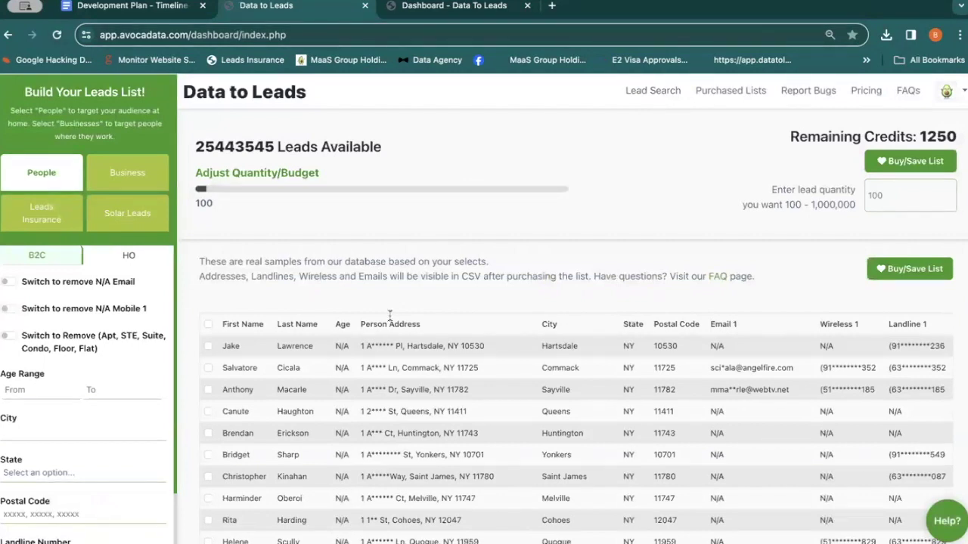
Scroll through the Purchased Lists table and reload the page
{"action": "scroll", "coordinate": [390, 314], "scroll_direction": "down", "scroll_amount": 1}
{"action": "scroll", "coordinate": [476, 378], "scroll_direction": "down", "scroll_amount": 2}
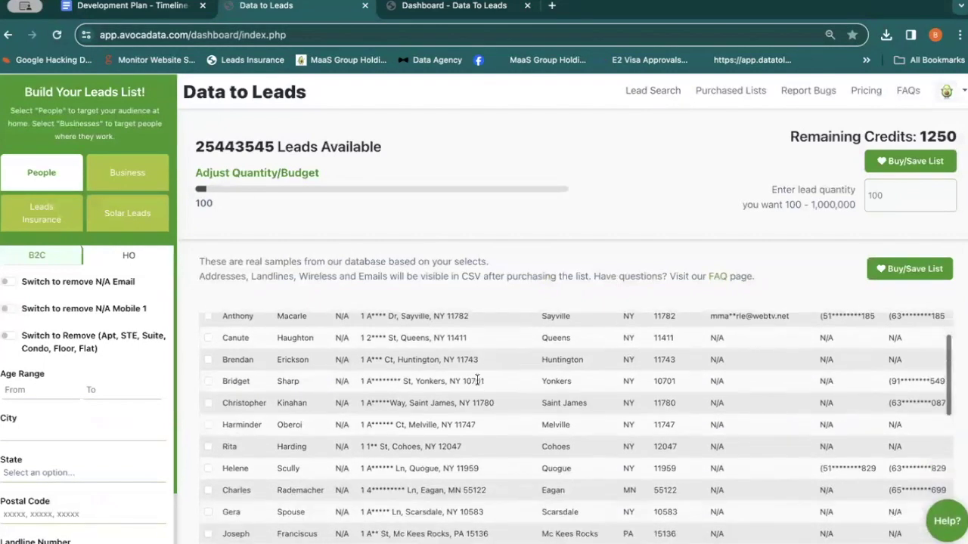
{"action": "scroll", "coordinate": [476, 380], "scroll_direction": "up", "scroll_amount": 3}
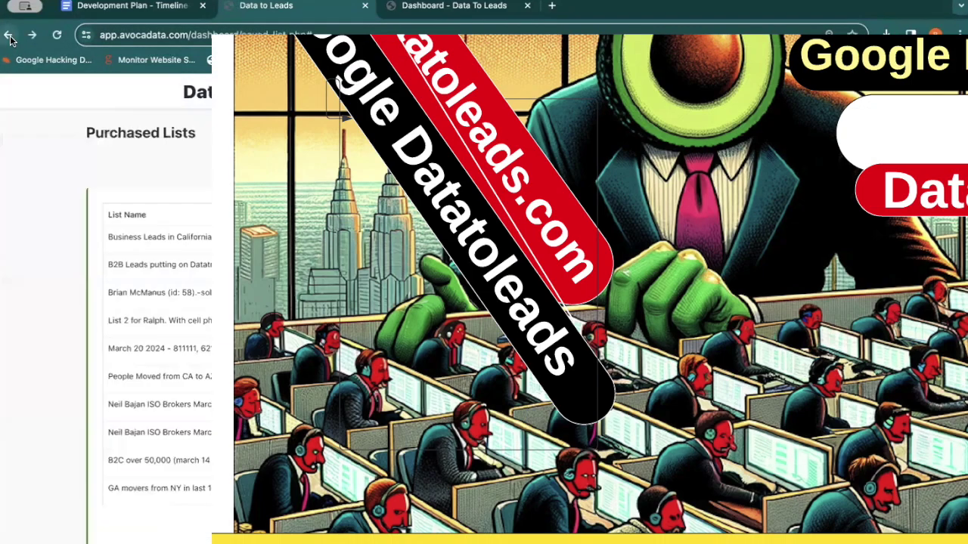
{"action": "scroll", "coordinate": [151, 340], "scroll_direction": "down", "scroll_amount": 1}
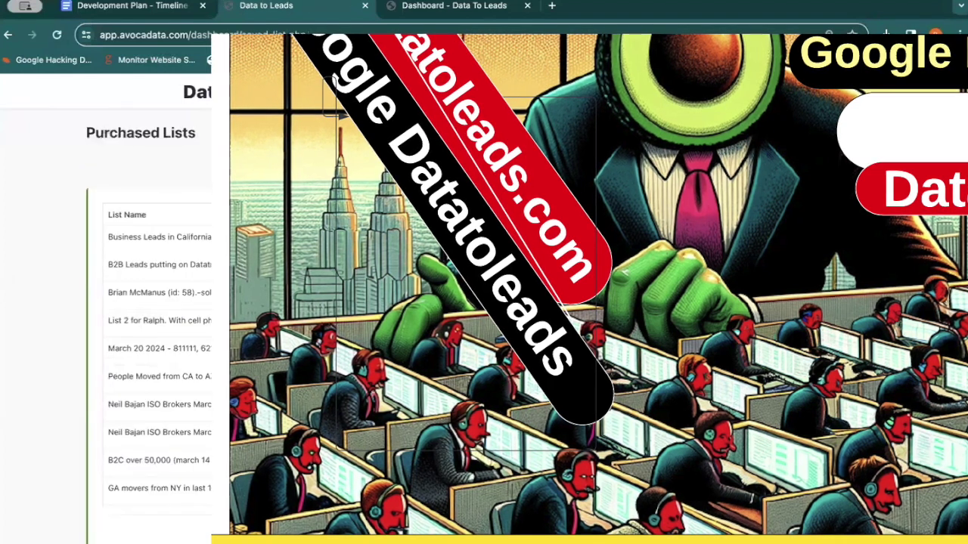
{"action": "scroll", "coordinate": [151, 341], "scroll_direction": "down", "scroll_amount": 1}
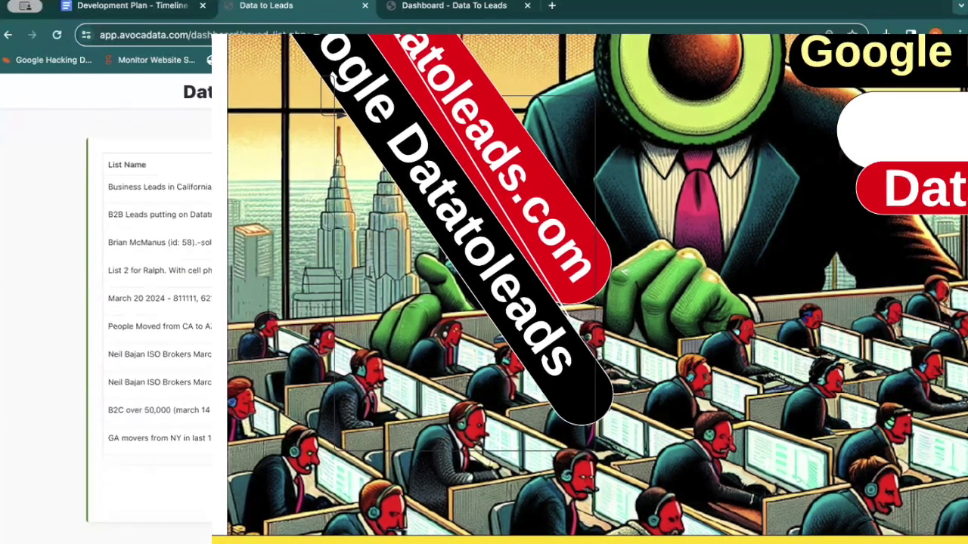
{"action": "key", "text": "F5"}
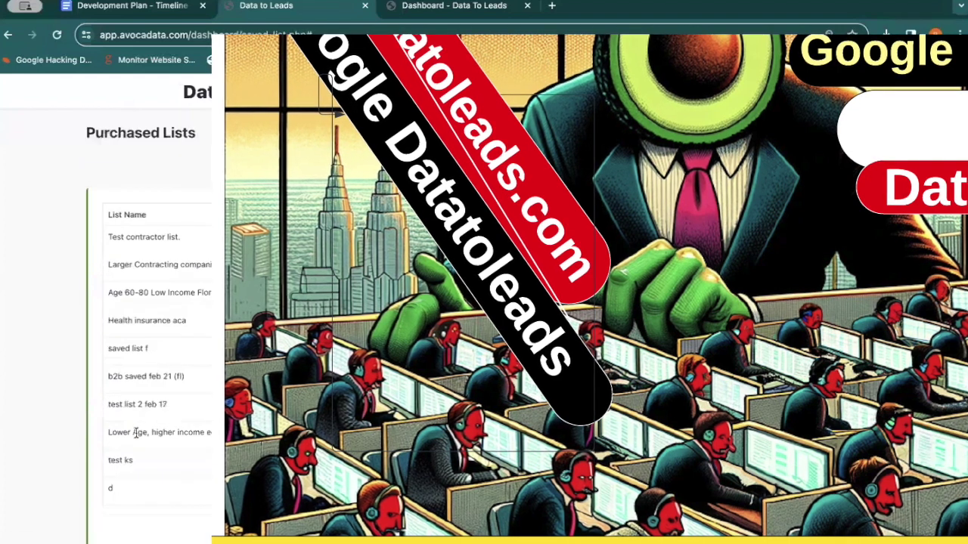
Highlight saved list names such as Age 60-80 and List of Nassau count
{"action": "left_click_drag", "start_coordinate": [111, 293], "coordinate": [208, 293]}
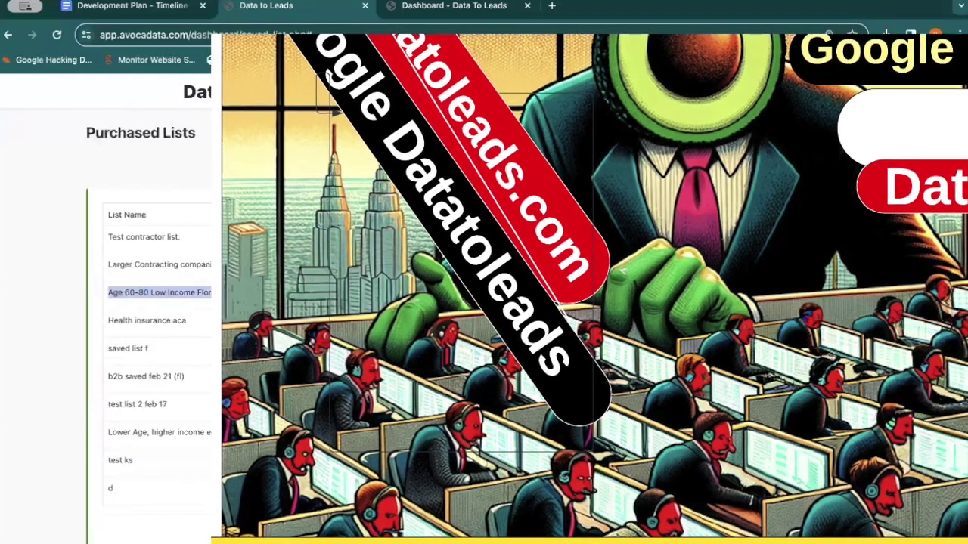
{"action": "left_click_drag", "start_coordinate": [112, 376], "coordinate": [125, 405]}
{"action": "left_click", "coordinate": [124, 404]}
{"action": "scroll", "coordinate": [125, 404], "scroll_direction": "down", "scroll_amount": 1}
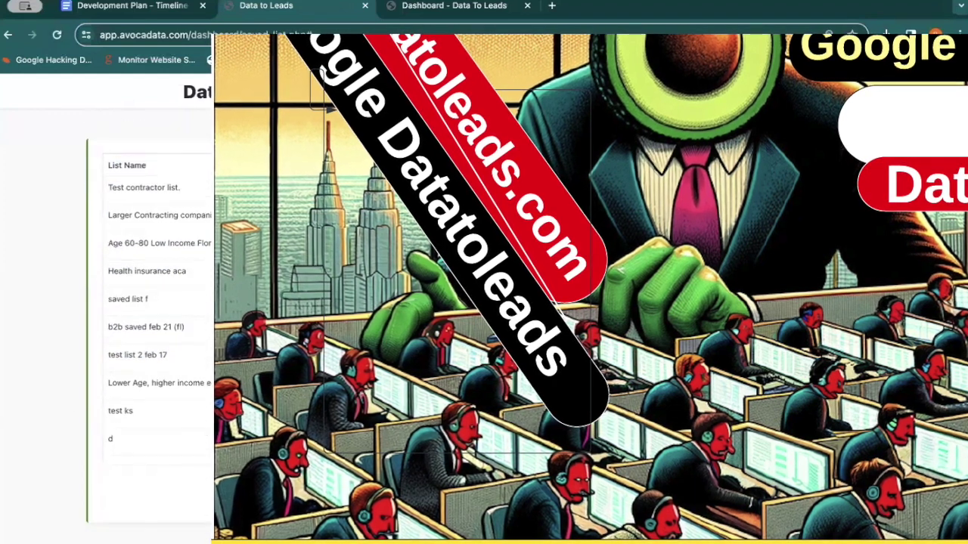
{"action": "scroll", "coordinate": [125, 405], "scroll_direction": "up", "scroll_amount": 1}
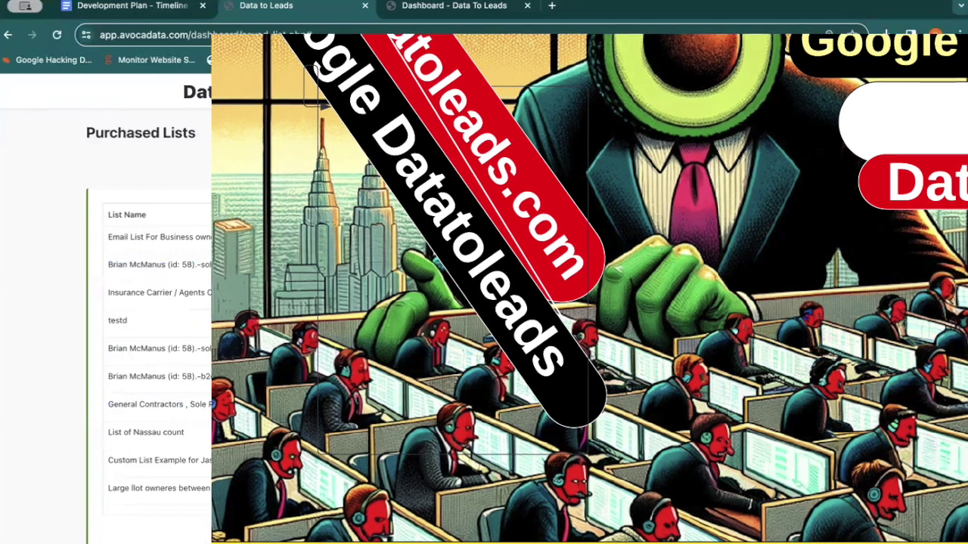
{"action": "mouse_move", "coordinate": [190, 431]}
{"action": "left_mouse_down"}
{"action": "mouse_move", "coordinate": [129, 443]}
{"action": "mouse_move", "coordinate": [198, 432]}
{"action": "left_mouse_up"}
{"action": "left_click", "coordinate": [129, 443]}
{"action": "left_click", "coordinate": [196, 432]}
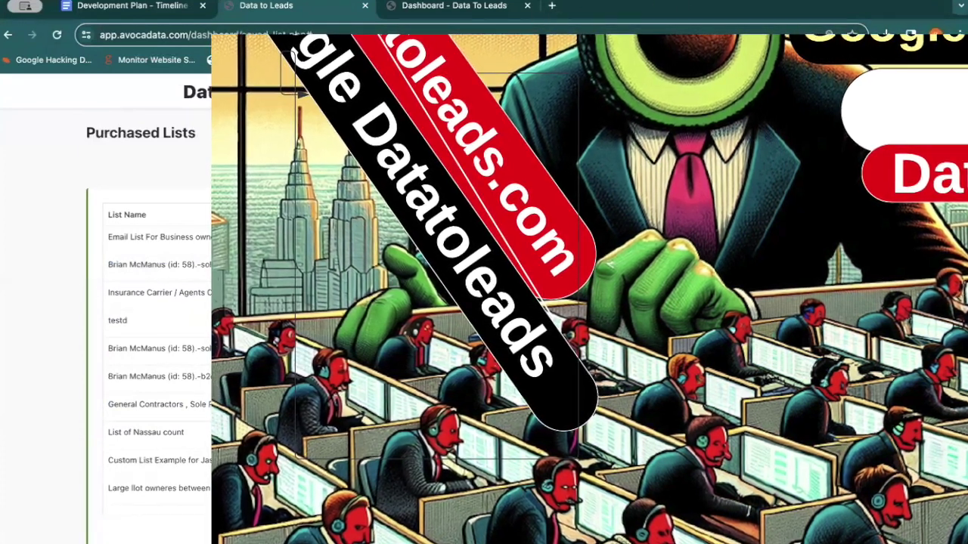
Scroll further through the remaining purchased lists
{"action": "scroll", "coordinate": [151, 317], "scroll_direction": "down", "scroll_amount": 1}
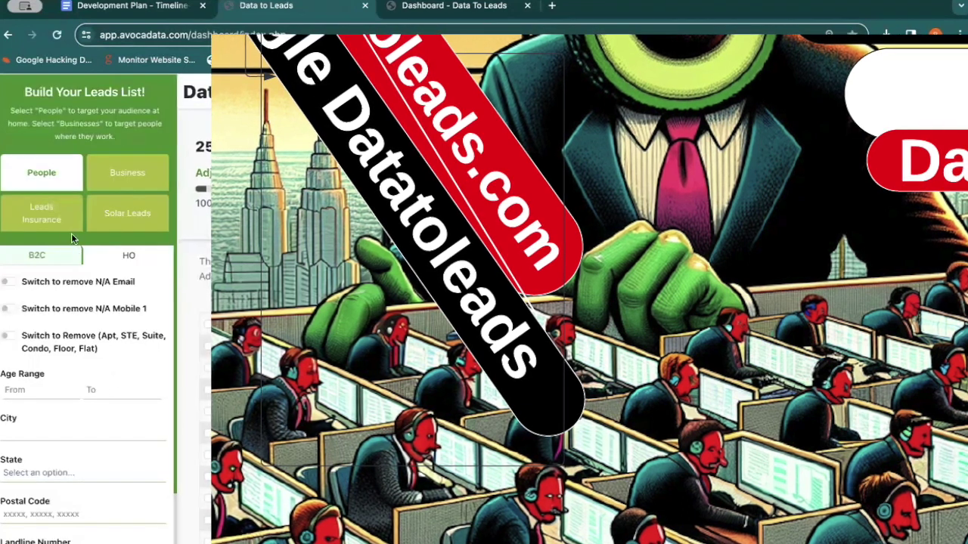
{"action": "scroll", "coordinate": [127, 353], "scroll_direction": "down", "scroll_amount": 2}
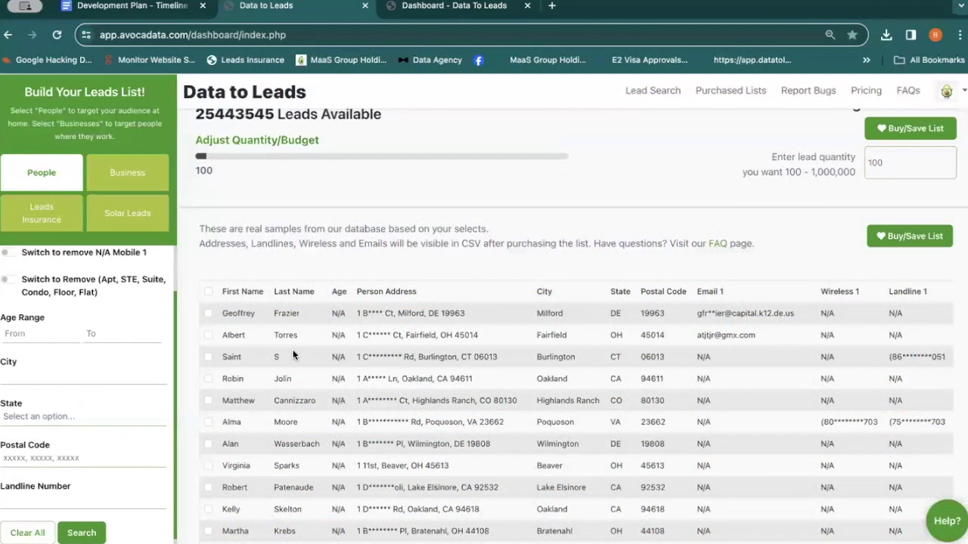
{"action": "scroll", "coordinate": [293, 349], "scroll_direction": "up", "scroll_amount": 1}
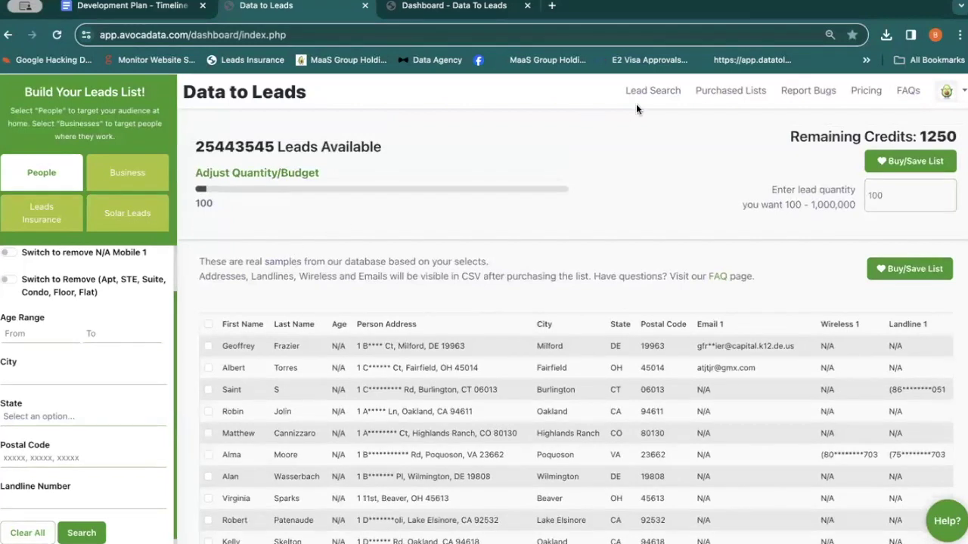
Go to the Pricing page and scroll down to the plan cards
{"action": "left_click", "coordinate": [862, 90]}
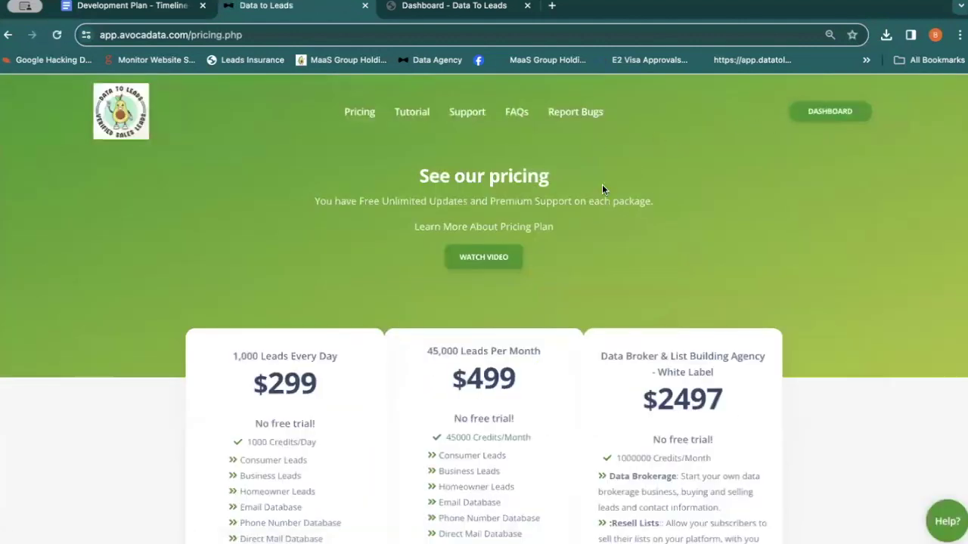
{"action": "scroll", "coordinate": [600, 188], "scroll_direction": "down", "scroll_amount": 2}
{"action": "scroll", "coordinate": [336, 259], "scroll_direction": "down", "scroll_amount": 1}
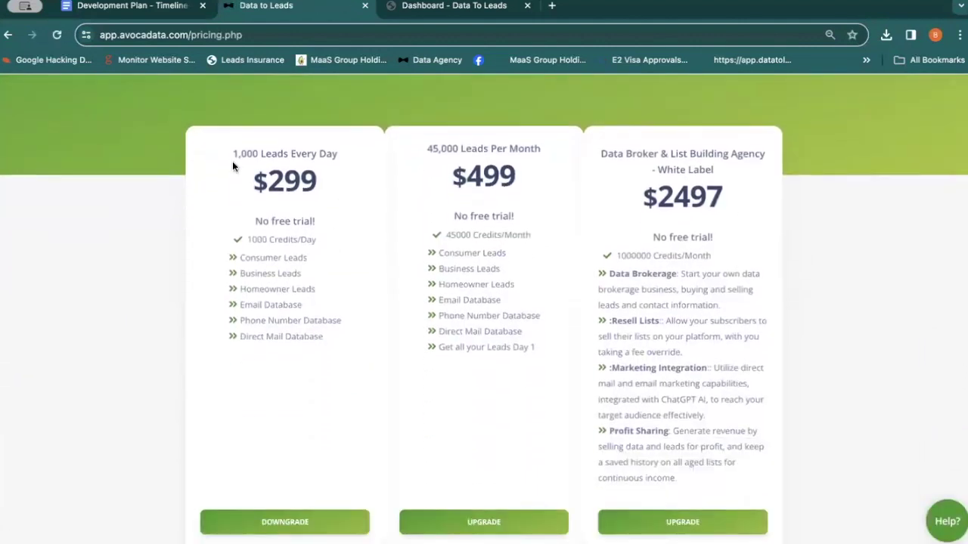
Highlight the $299, $499 and Data Broker plan details to review them
{"action": "left_click_drag", "start_coordinate": [418, 165], "coordinate": [531, 360]}
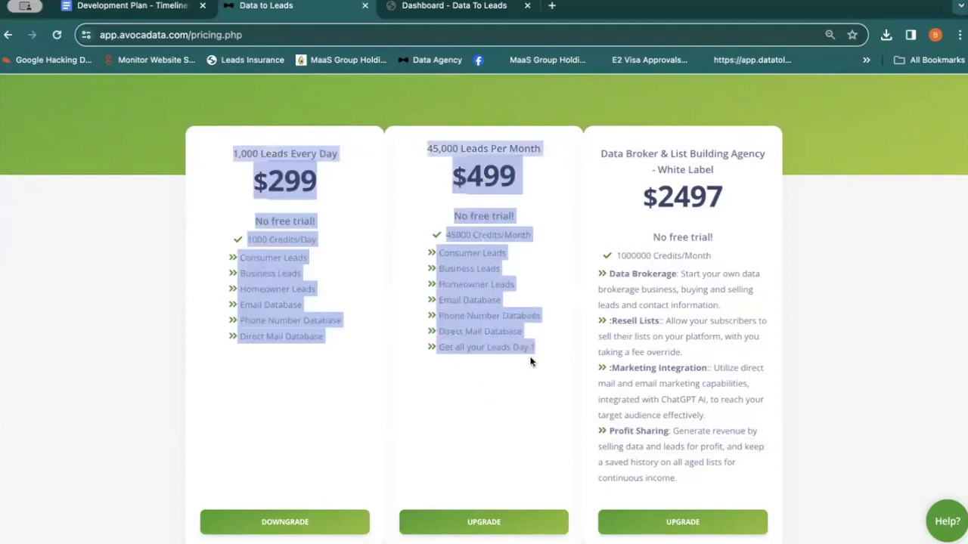
{"action": "left_click", "coordinate": [531, 361]}
{"action": "scroll", "coordinate": [322, 336], "scroll_direction": "up", "scroll_amount": 1}
{"action": "scroll", "coordinate": [323, 335], "scroll_direction": "down", "scroll_amount": 1}
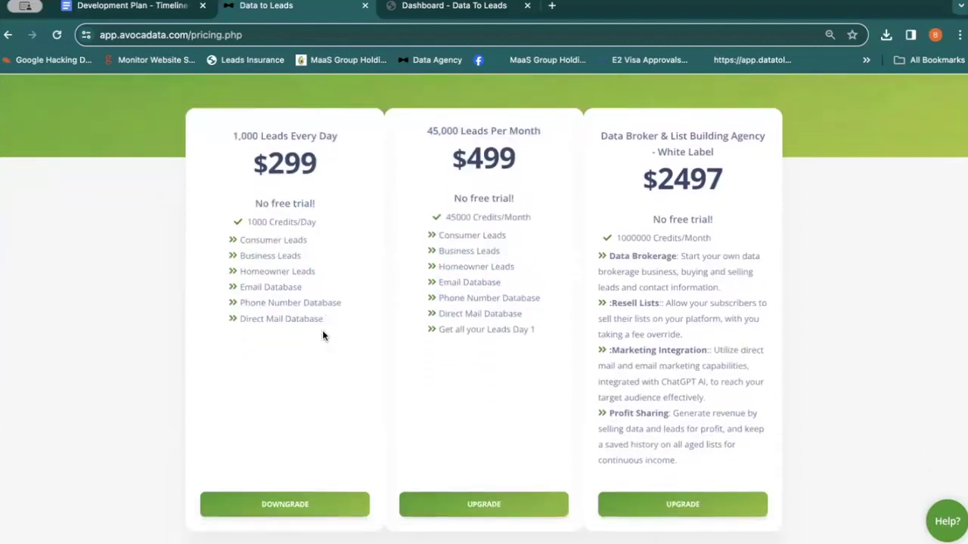
{"action": "left_click_drag", "start_coordinate": [595, 134], "coordinate": [742, 475]}
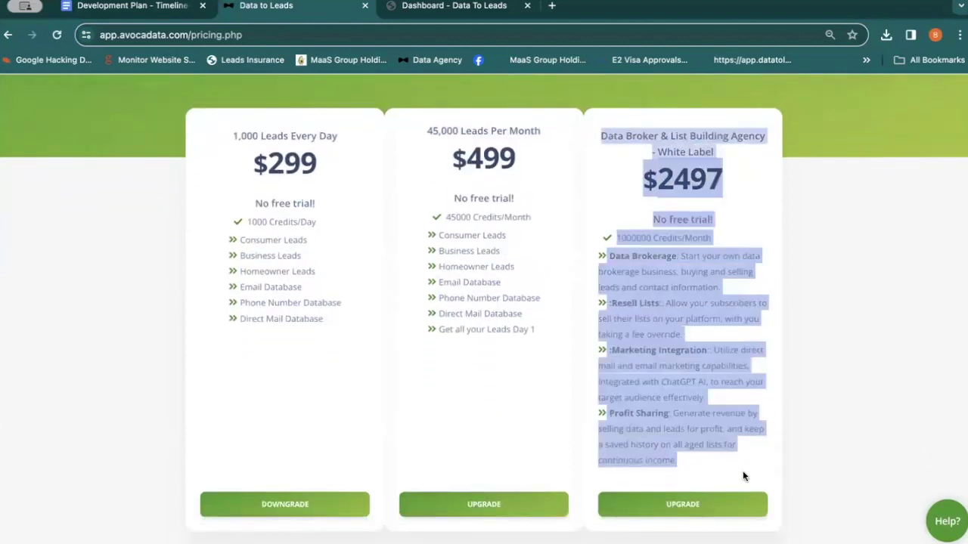
{"action": "left_click", "coordinate": [697, 464]}
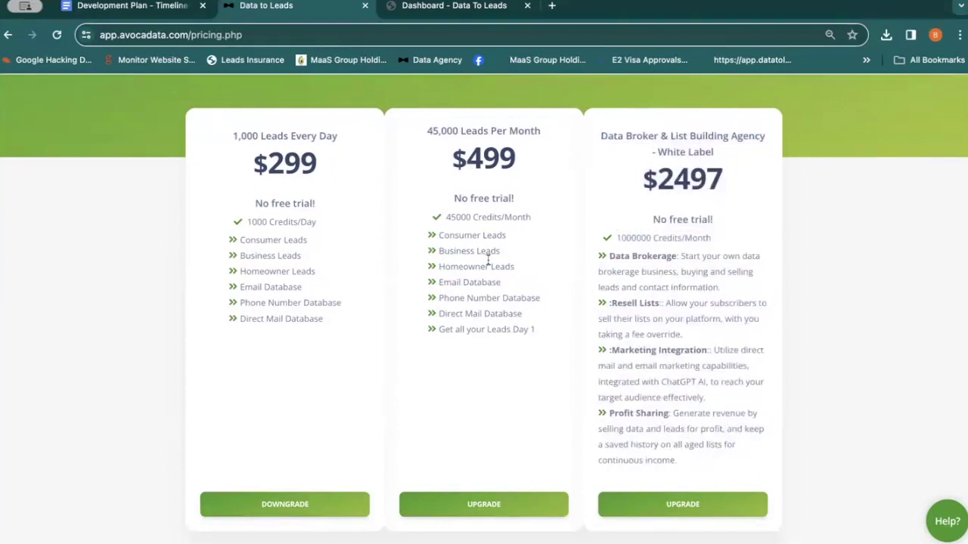
{"action": "left_click_drag", "start_coordinate": [224, 133], "coordinate": [509, 341]}
{"action": "left_click", "coordinate": [667, 404]}
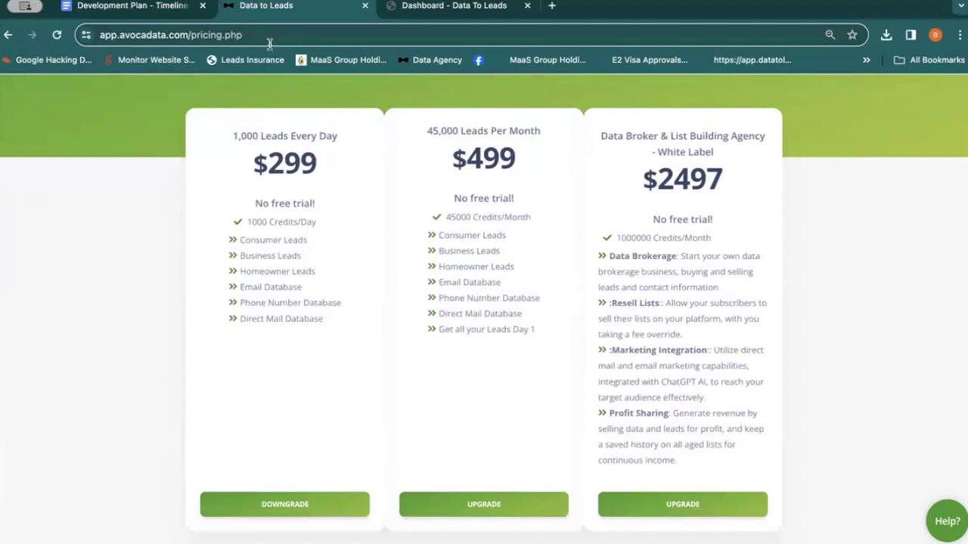
Select the site's domain in the address bar and highlight the $299 plan's details
{"action": "left_click_drag", "start_coordinate": [269, 35], "coordinate": [198, 31]}
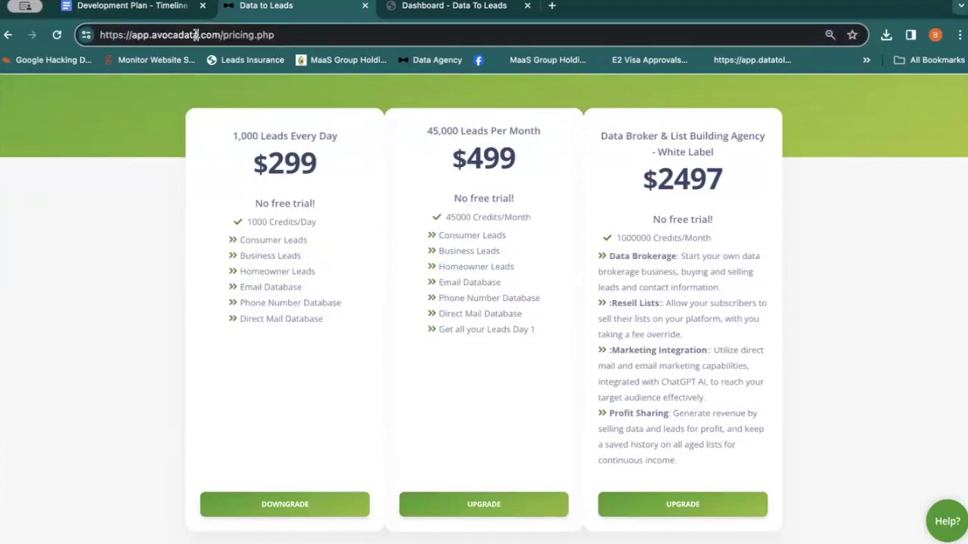
{"action": "left_click", "coordinate": [149, 35]}
{"action": "left_click_drag", "start_coordinate": [150, 35], "coordinate": [193, 35]}
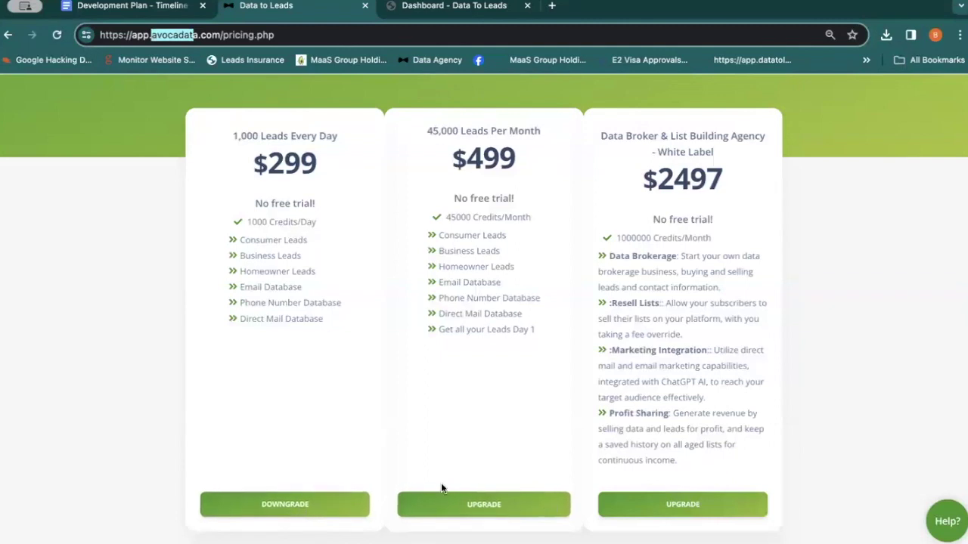
{"action": "left_click_drag", "start_coordinate": [231, 130], "coordinate": [294, 345]}
{"action": "left_click", "coordinate": [294, 346]}
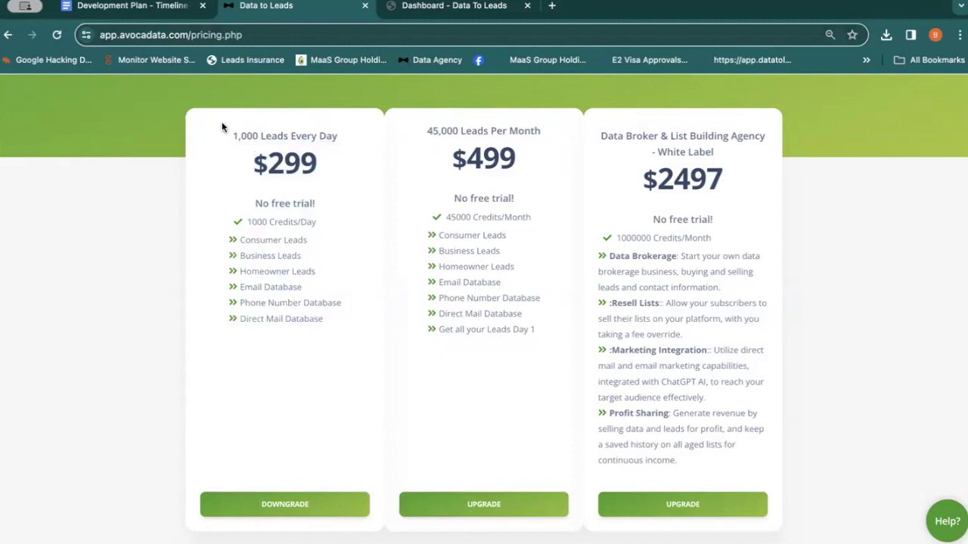
{"action": "left_click_drag", "start_coordinate": [216, 134], "coordinate": [320, 344]}
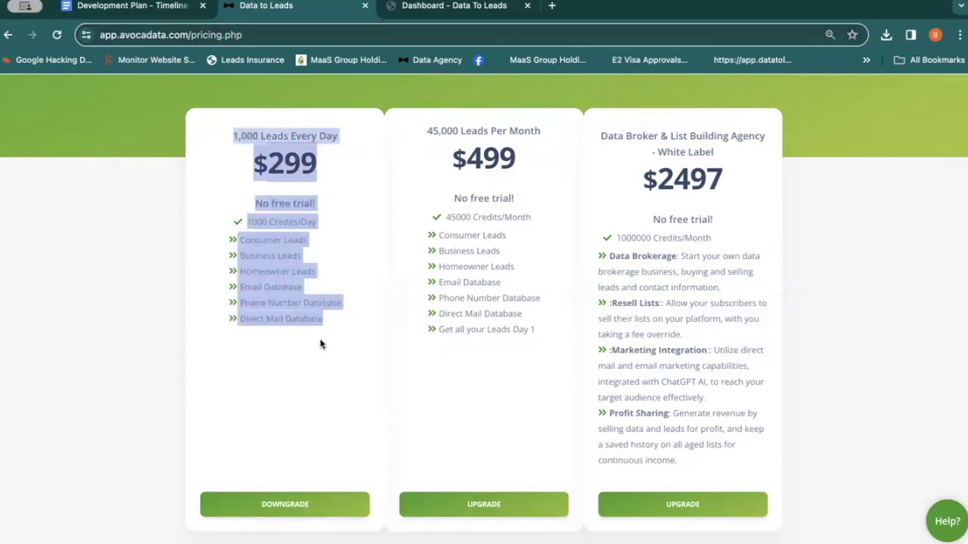
{"action": "left_click", "coordinate": [320, 329]}
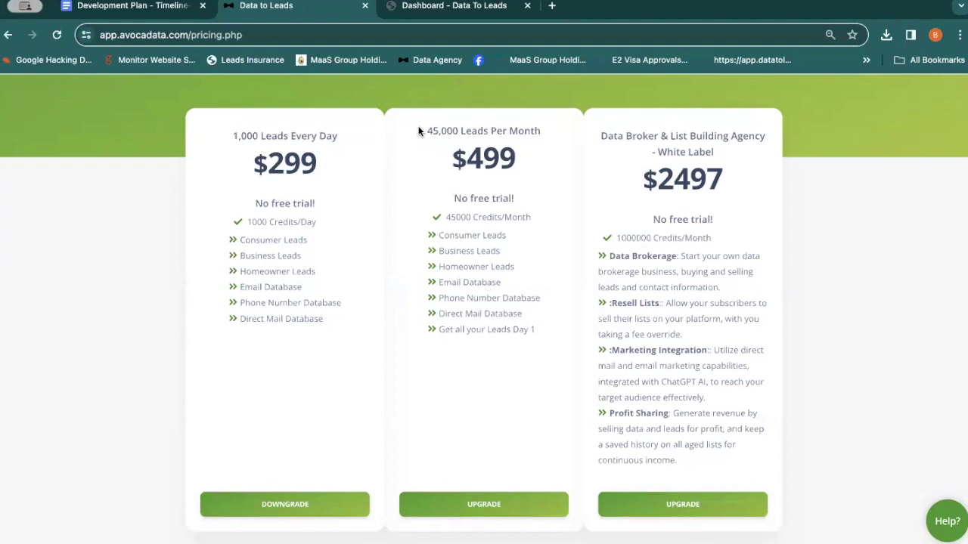
{"action": "left_click_drag", "start_coordinate": [520, 157], "coordinate": [420, 140]}
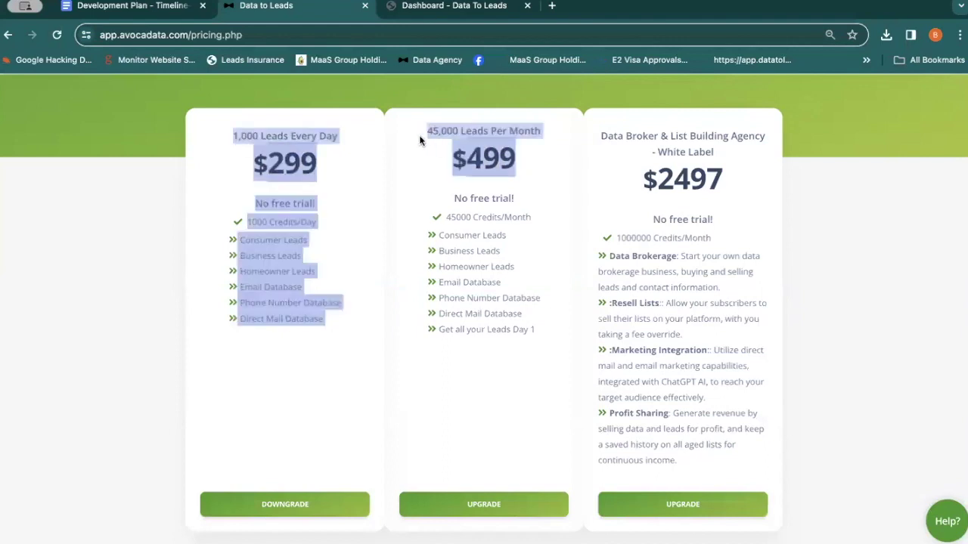
{"action": "left_click", "coordinate": [420, 136]}
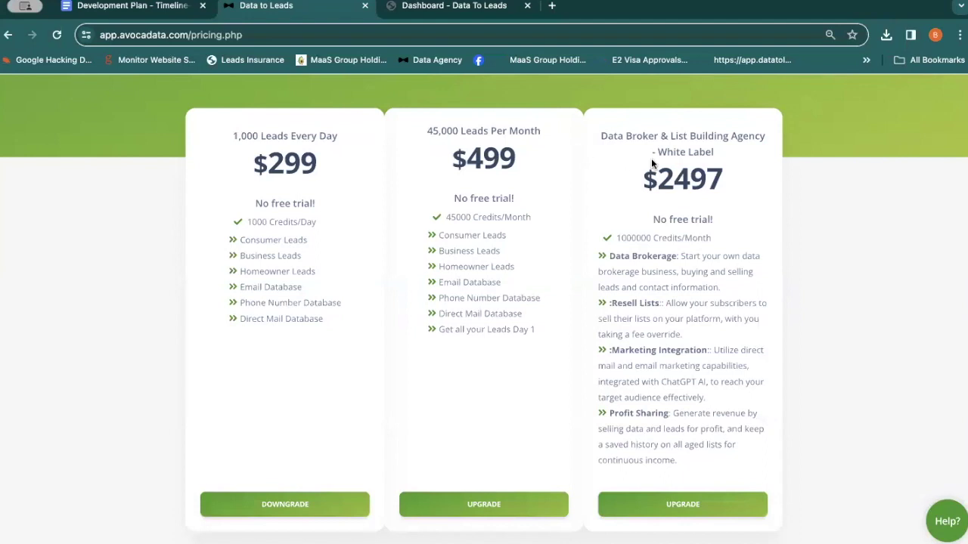
{"action": "left_click_drag", "start_coordinate": [600, 138], "coordinate": [719, 209]}
{"action": "left_click", "coordinate": [454, 152]}
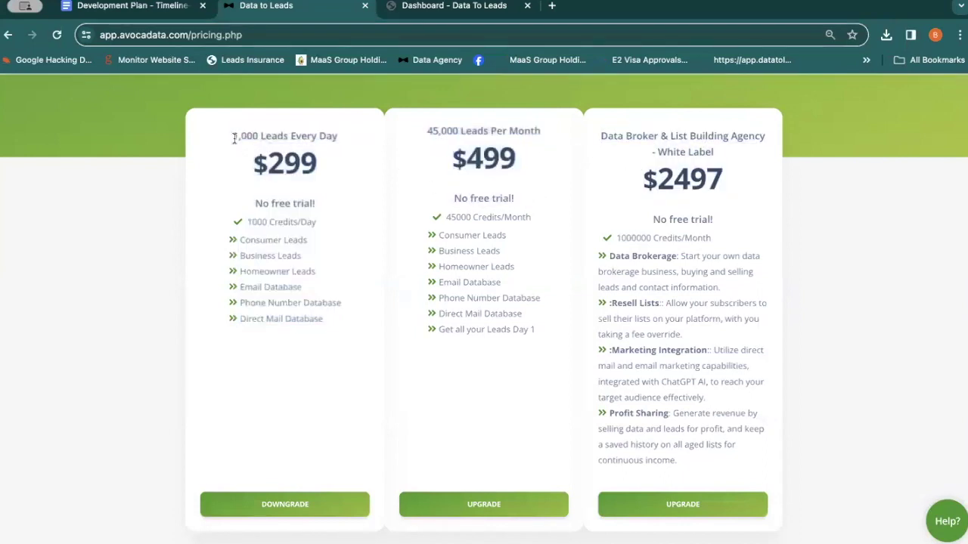
{"action": "left_click_drag", "start_coordinate": [234, 138], "coordinate": [527, 331]}
{"action": "left_click", "coordinate": [538, 333]}
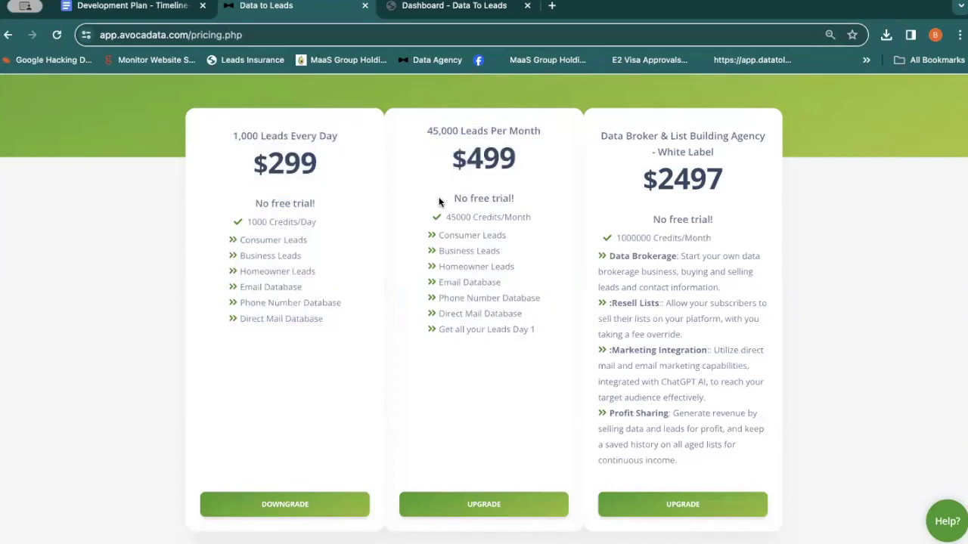
{"action": "scroll", "coordinate": [385, 279], "scroll_direction": "up", "scroll_amount": 2}
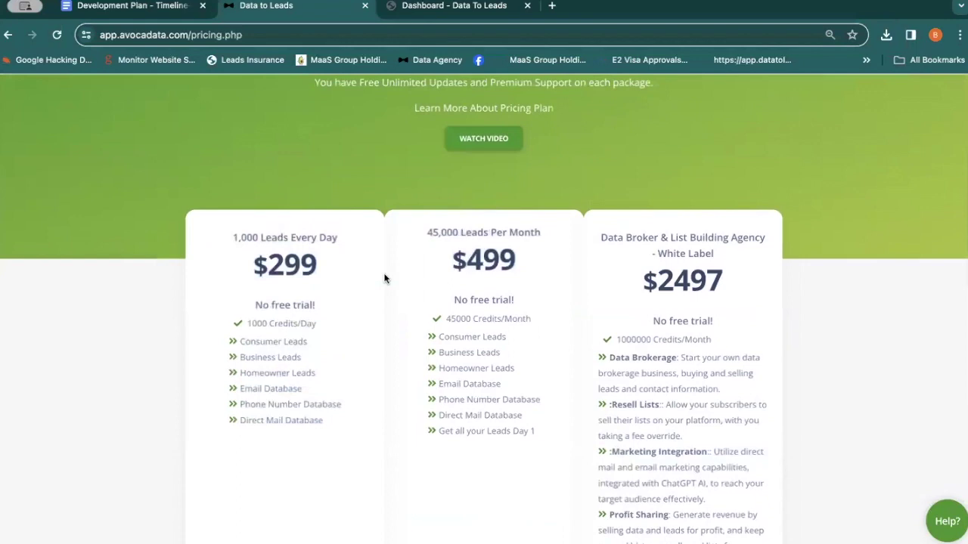
{"action": "scroll", "coordinate": [384, 279], "scroll_direction": "down", "scroll_amount": 1}
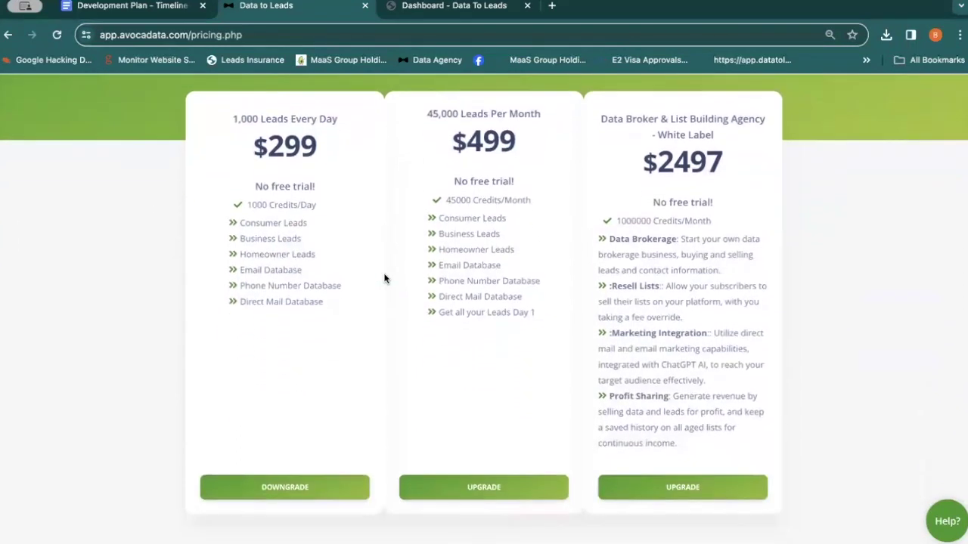
{"action": "scroll", "coordinate": [385, 279], "scroll_direction": "up", "scroll_amount": 3}
{"action": "scroll", "coordinate": [384, 279], "scroll_direction": "down", "scroll_amount": 1}
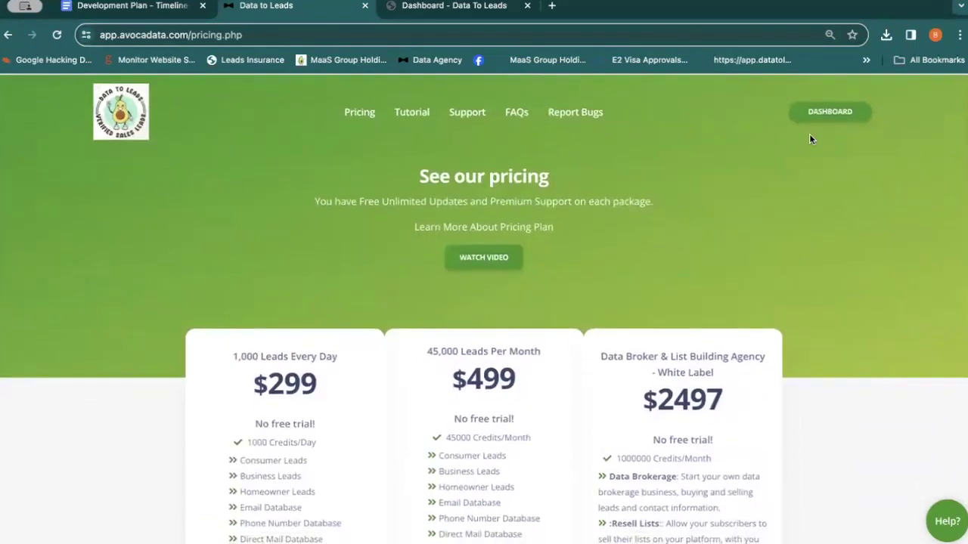
Return from pricing to the lead search dashboard showing 25443545 available leads
{"action": "left_click", "coordinate": [830, 130]}
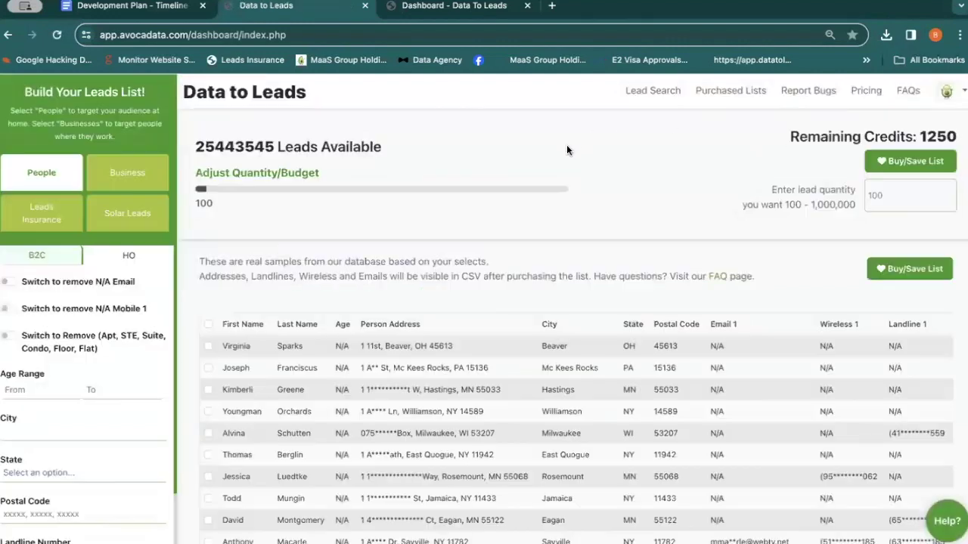